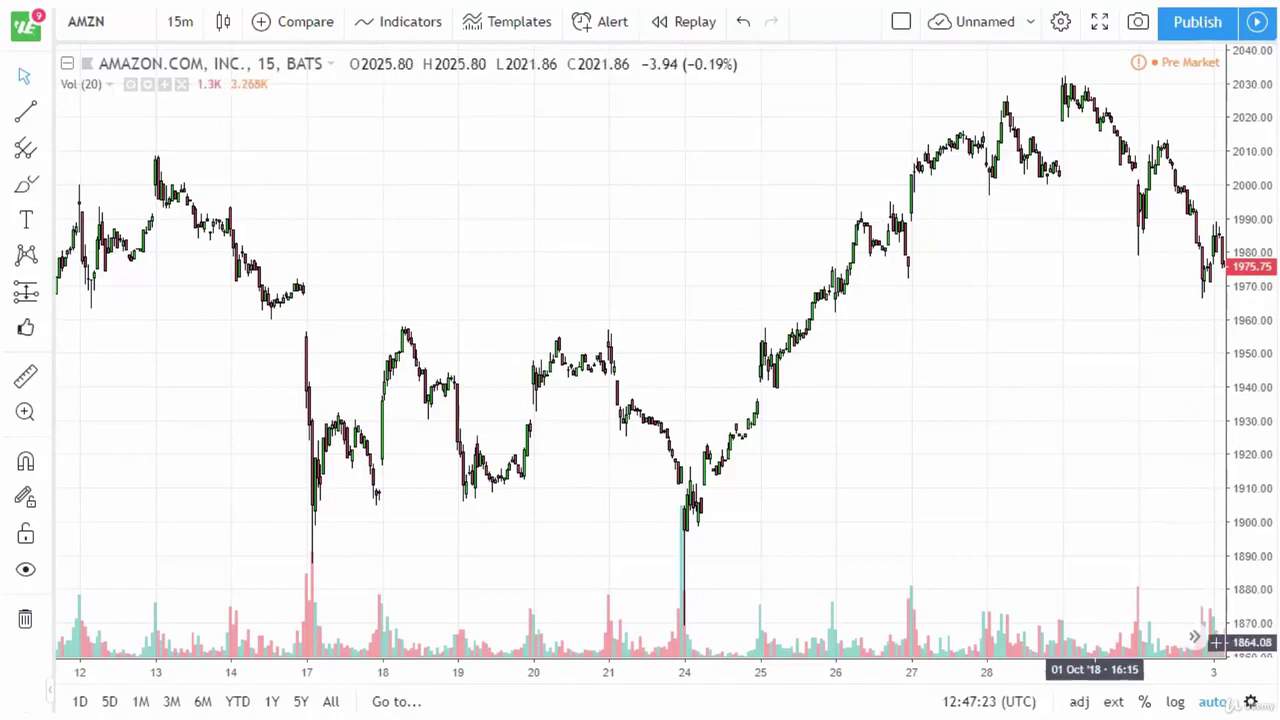
- Brush-sketch an M-shaped double top with a W-shaped double bottom below it
mouse_move(507, 235)
left_mouse_down()
mouse_move(539, 174)
mouse_move(572, 204)
mouse_move(604, 150)
mouse_move(641, 234)
left_mouse_up()
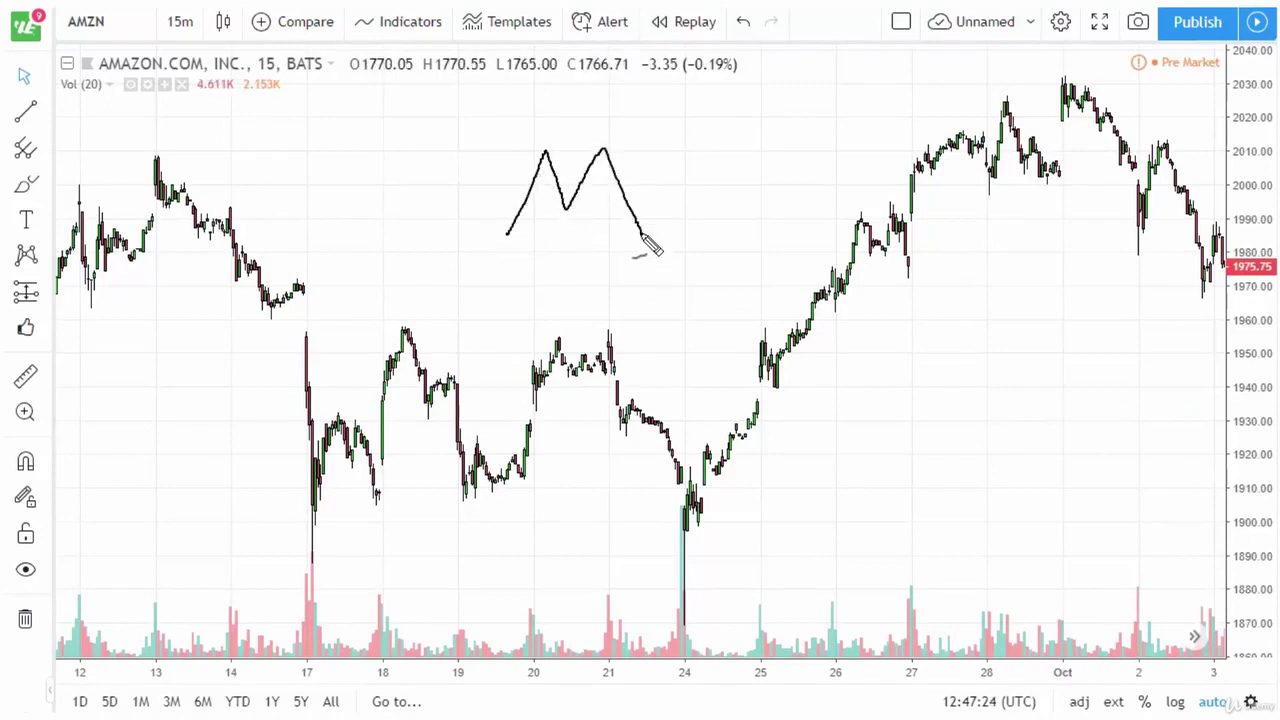
left_click_drag(527, 135, 618, 139)
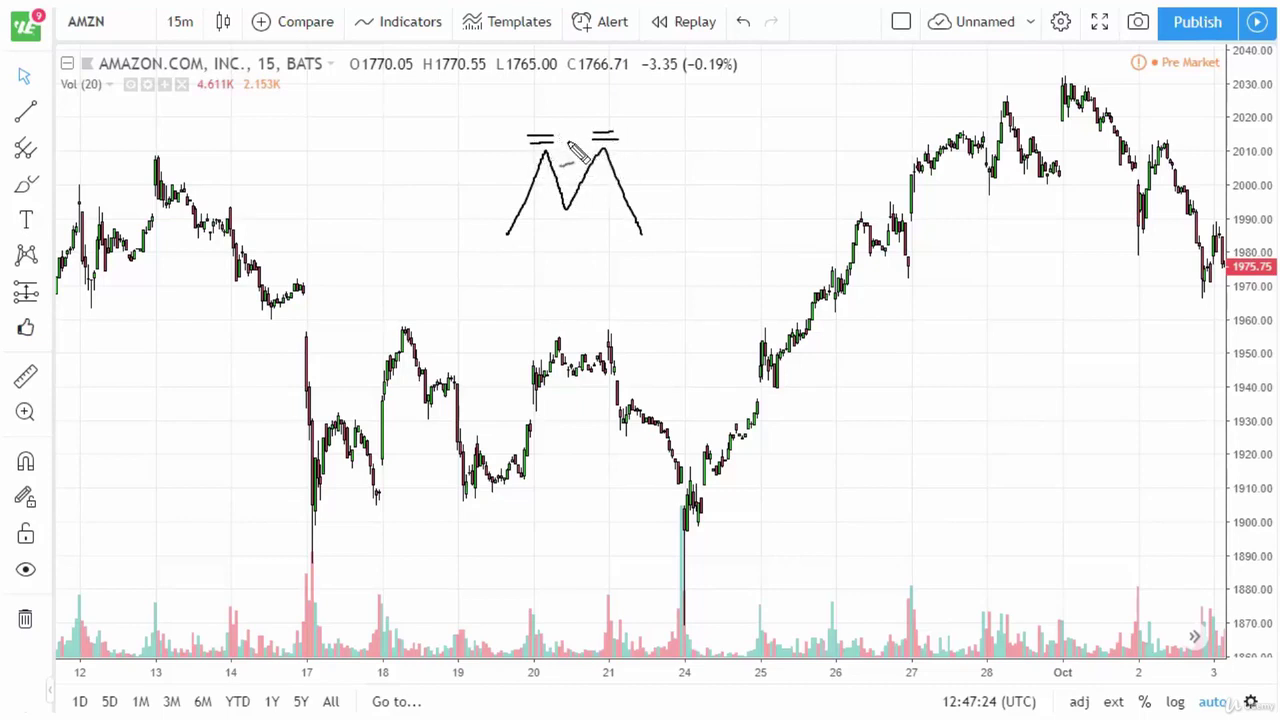
mouse_move(612, 252)
left_mouse_down()
mouse_move(630, 320)
mouse_move(686, 250)
left_mouse_up()
left_click_drag(626, 333, 690, 331)
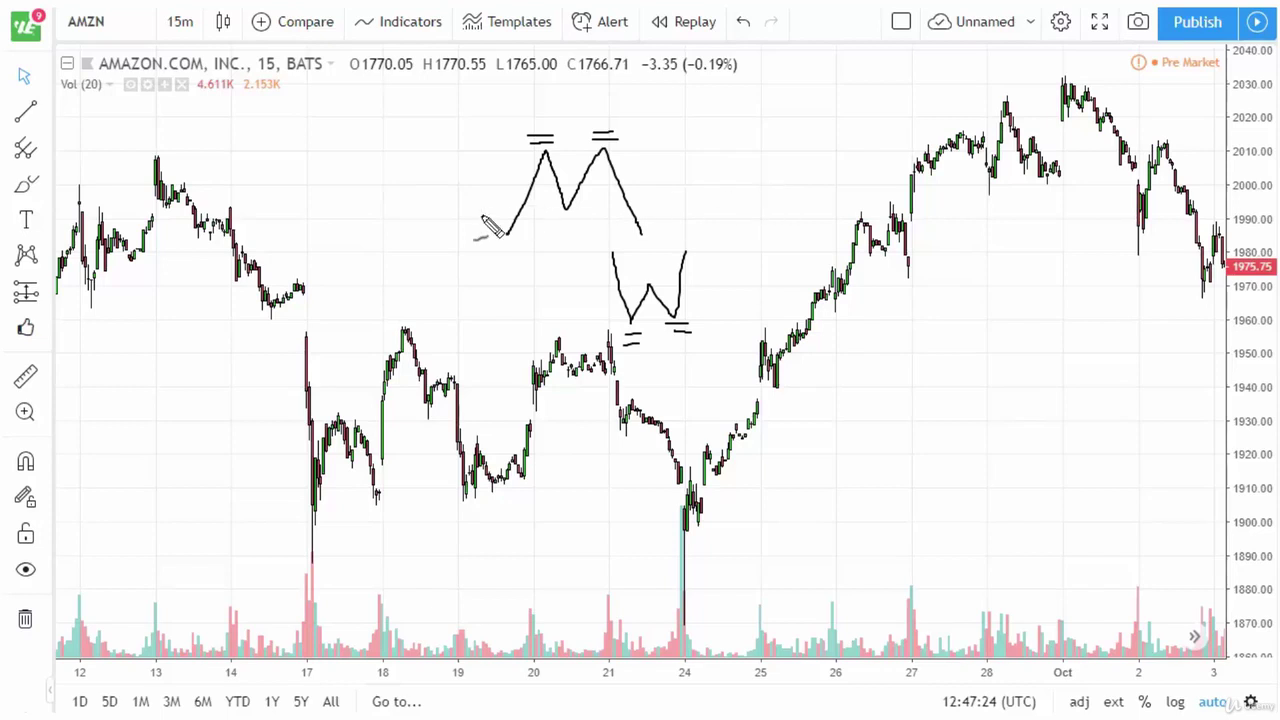
- Mark the M's neckline and the W's level and right trough, then begin a right-side zigzag
left_click_drag(470, 212, 612, 211)
left_click_drag(602, 283, 708, 281)
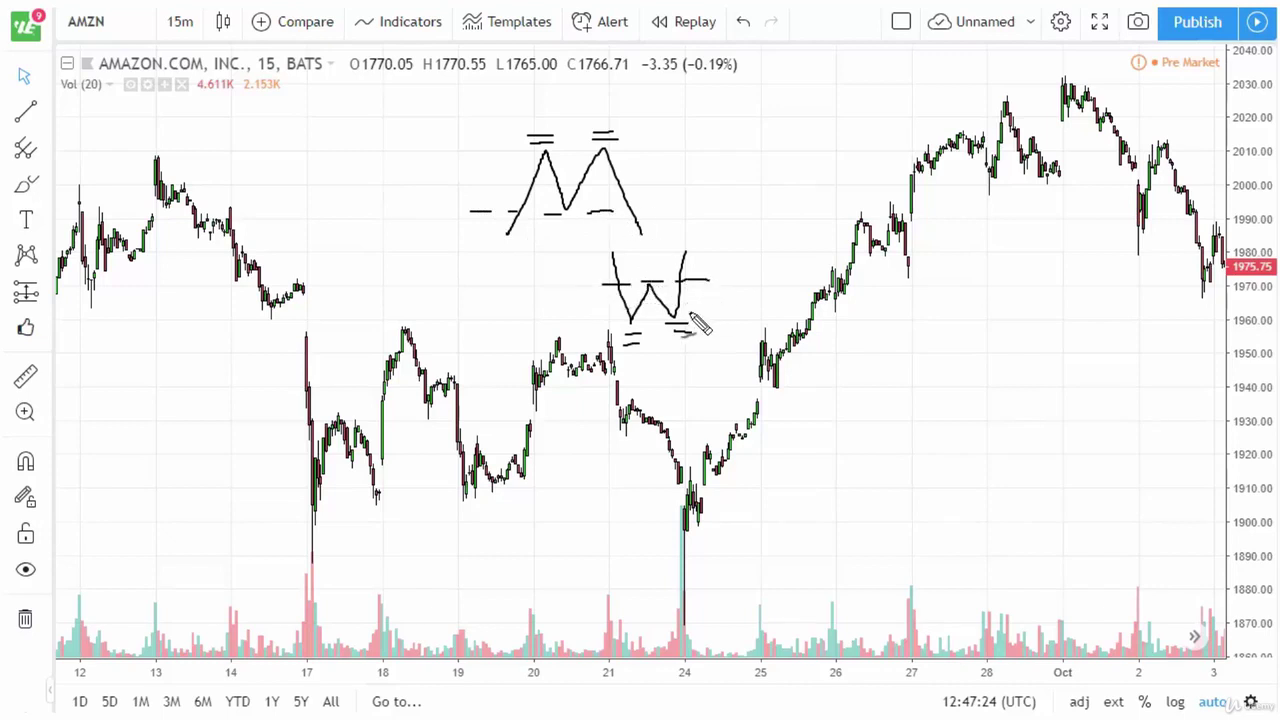
left_click_drag(672, 344, 686, 343)
mouse_move(902, 320)
left_mouse_down()
mouse_move(942, 426)
mouse_move(962, 422)
mouse_move(994, 372)
mouse_move(1036, 437)
left_mouse_up()
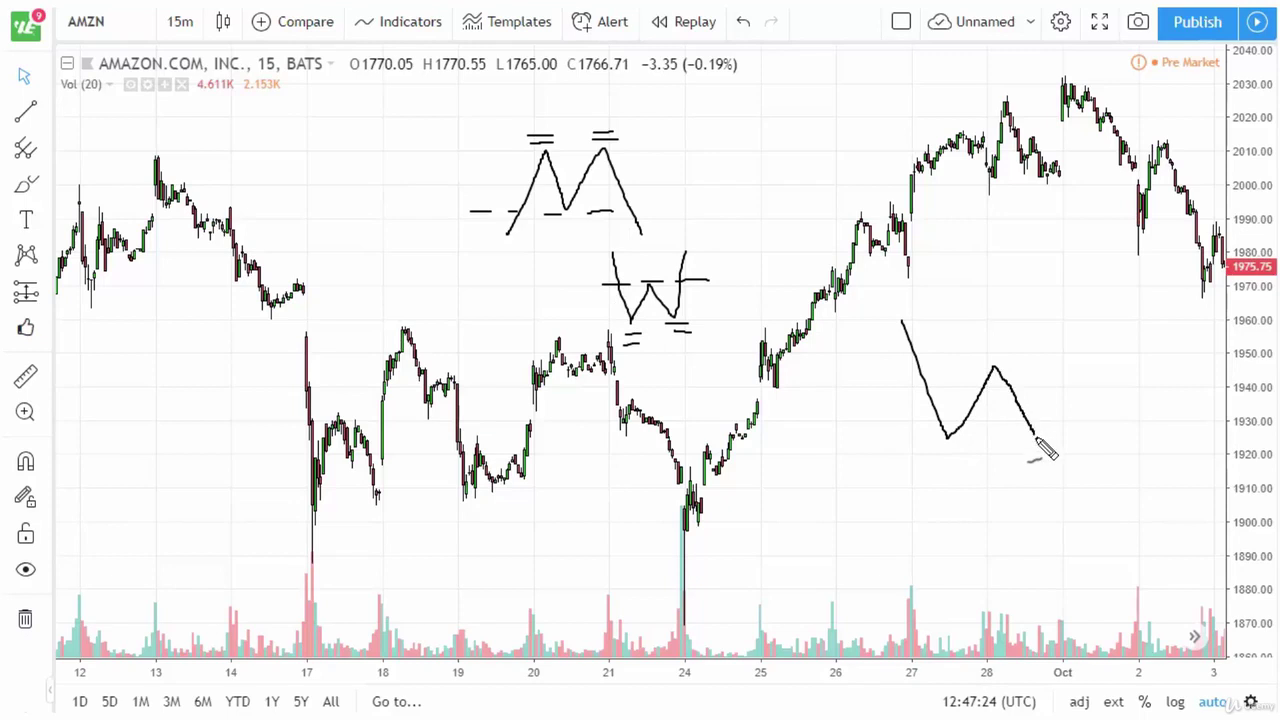
- Draw a stroke marking the lows under the new right-side zigzag
mouse_move(926, 447)
left_mouse_down()
mouse_move(1052, 447)
mouse_move(1078, 322)
left_mouse_up()
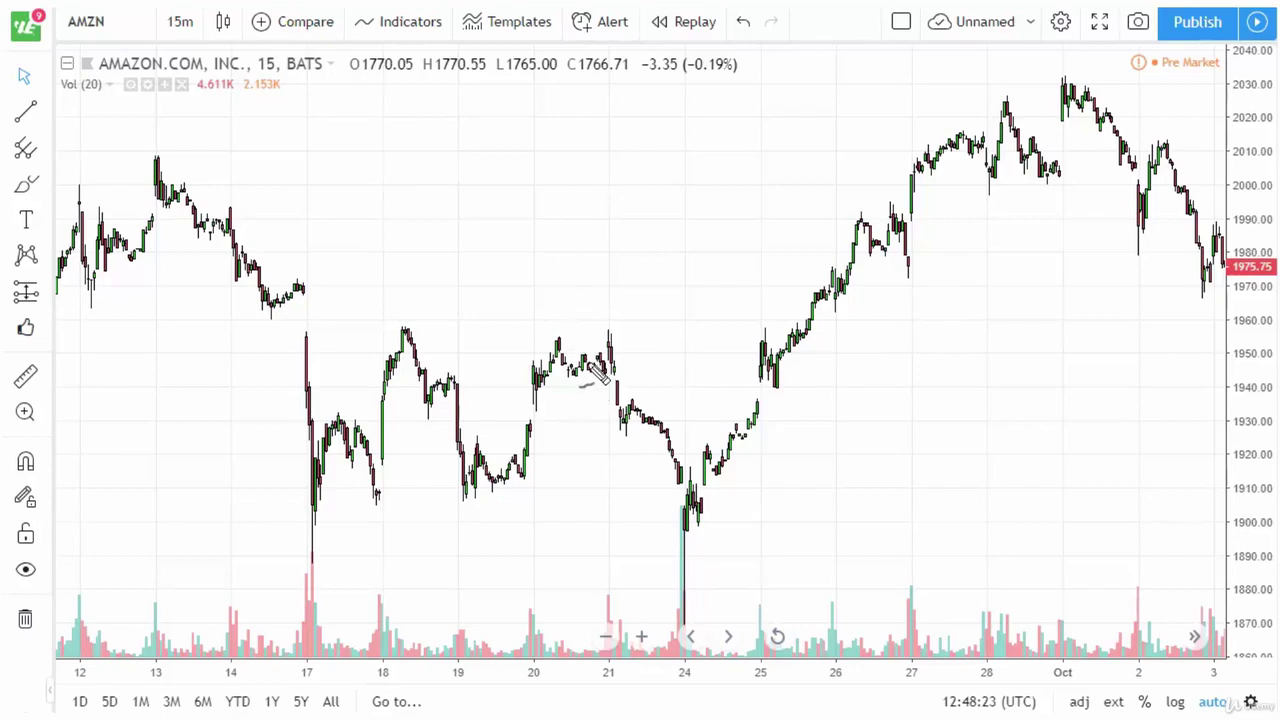
- Draw a resistance line near 1958, circle the 20th–21st peaks, and trace an M through them
left_click_drag(298, 326, 414, 324)
left_click_drag(488, 324, 690, 325)
mouse_move(562, 330)
left_mouse_down()
mouse_move(546, 350)
mouse_move(602, 330)
left_mouse_up()
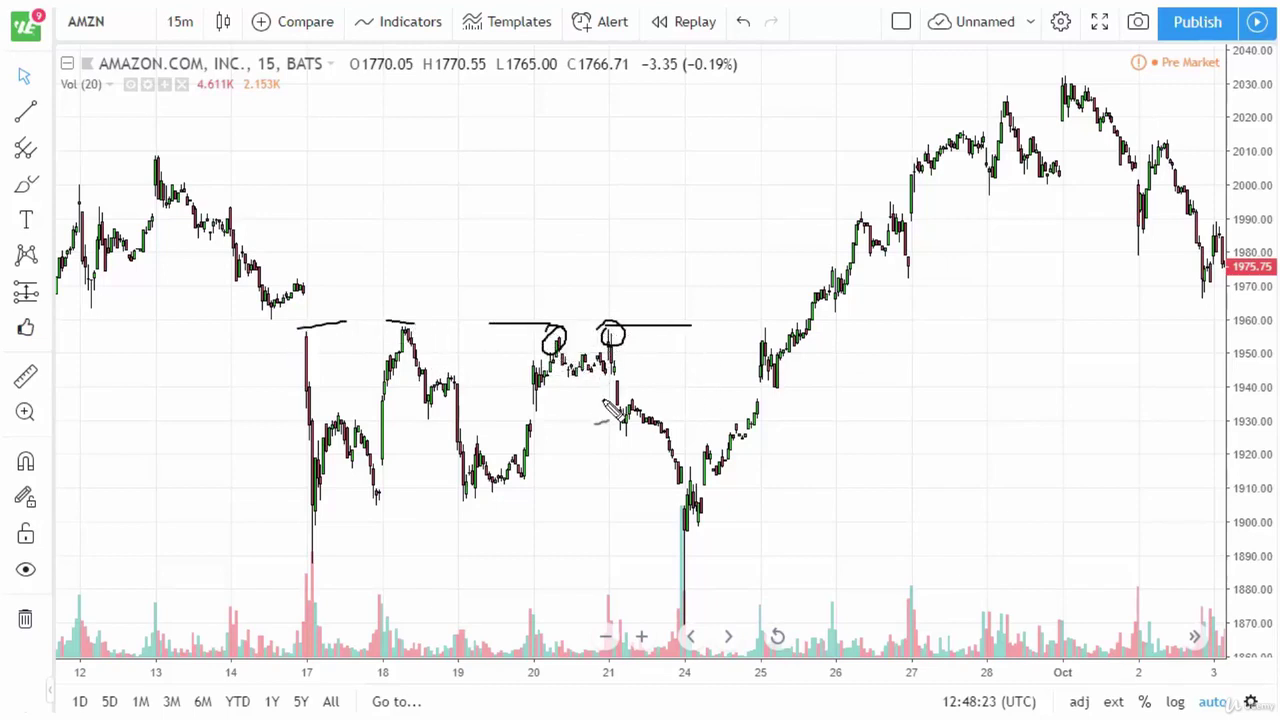
mouse_move(523, 406)
left_mouse_down()
mouse_move(611, 378)
mouse_move(630, 401)
left_mouse_up()
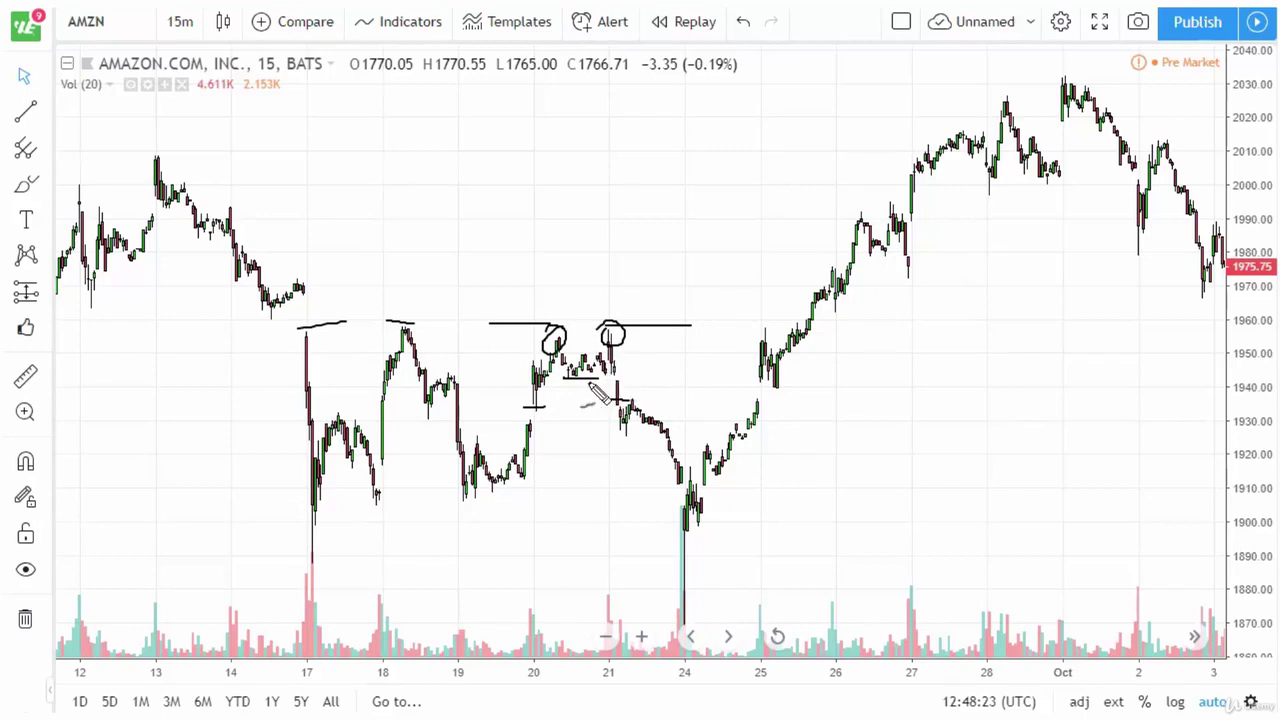
mouse_move(538, 393)
left_mouse_down()
mouse_move(558, 346)
mouse_move(587, 374)
mouse_move(610, 345)
left_mouse_up()
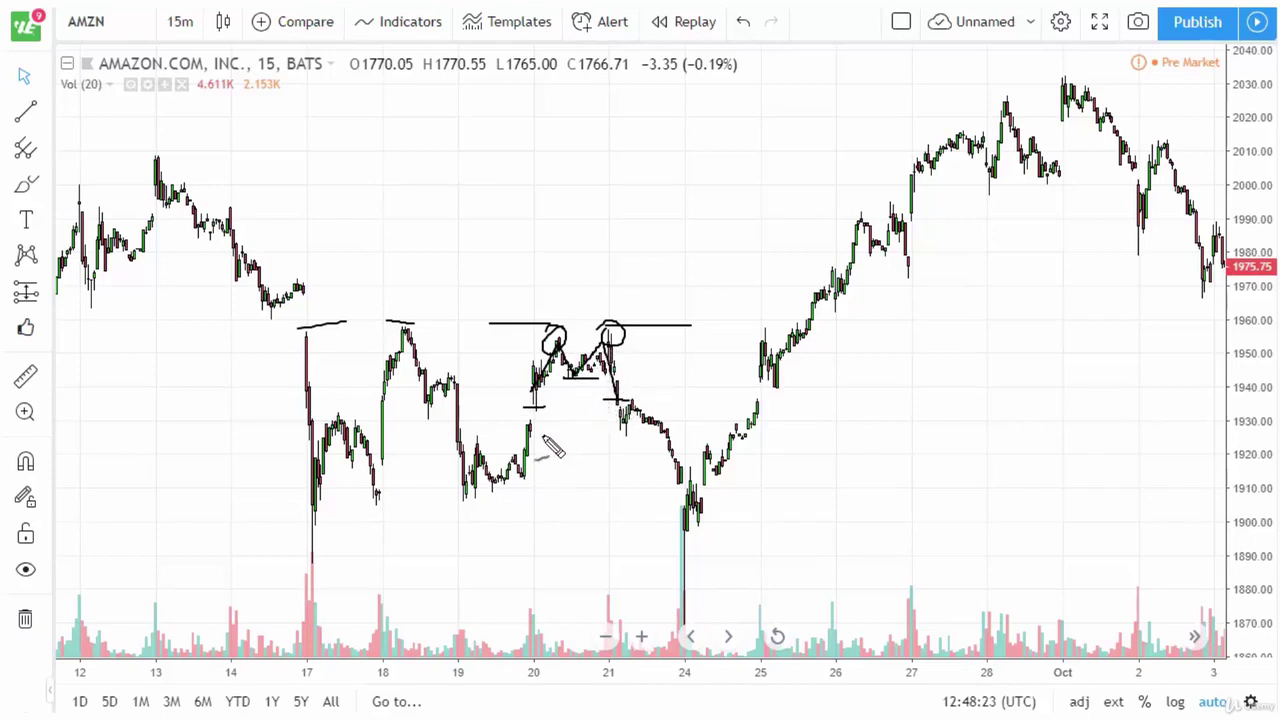
- Add a support line near 1910 across the lows, clear the drawings, and pan to earlier September
left_click_drag(228, 488, 500, 488)
left_click_drag(566, 488, 714, 488)
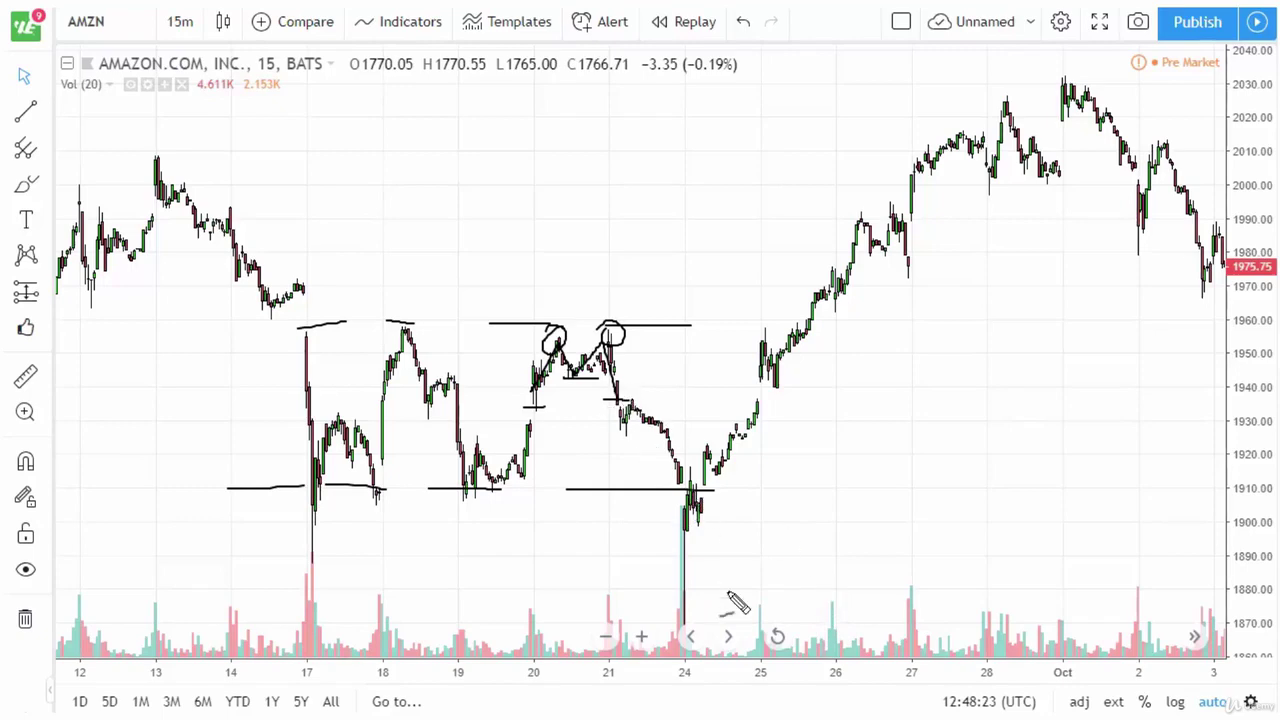
key("Escape")
left_click_drag(475, 210, 751, 203)
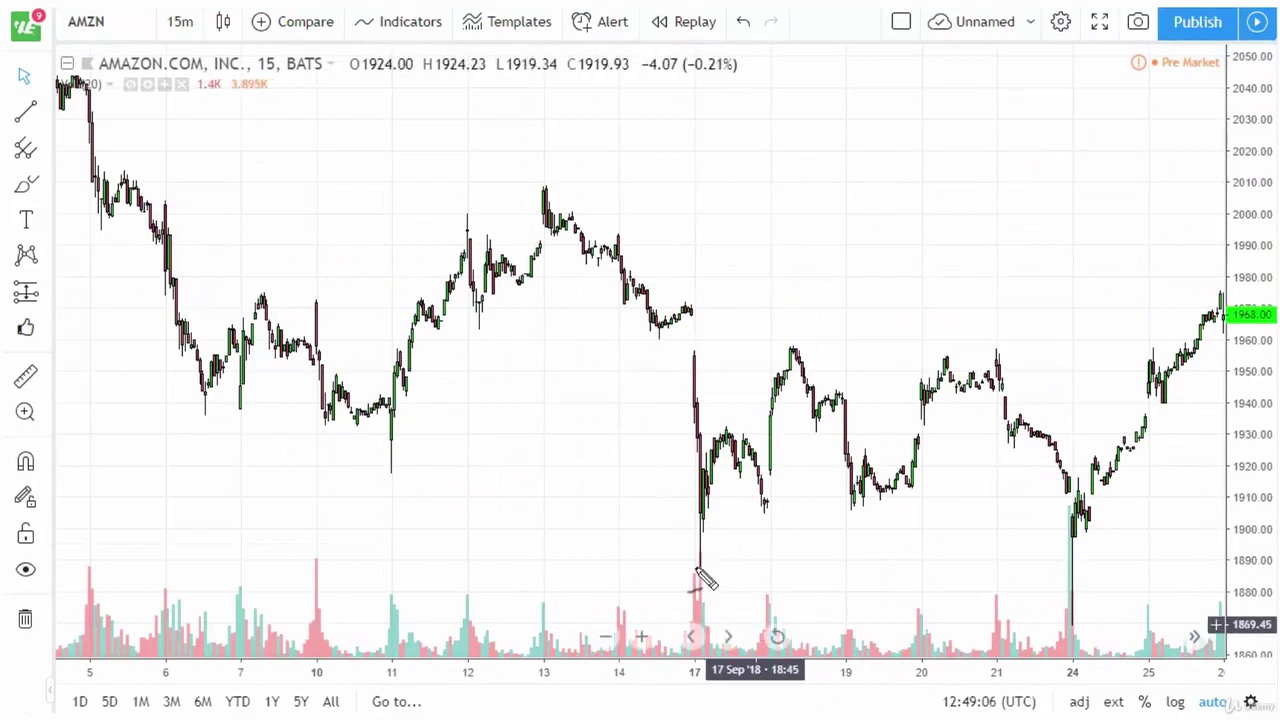
- Circle the Sep 17 low, mark nearby levels, and draw a resistance line near 1958
mouse_move(705, 512)
left_mouse_down()
mouse_move(691, 530)
mouse_move(714, 500)
mouse_move(755, 508)
mouse_move(775, 496)
left_mouse_up()
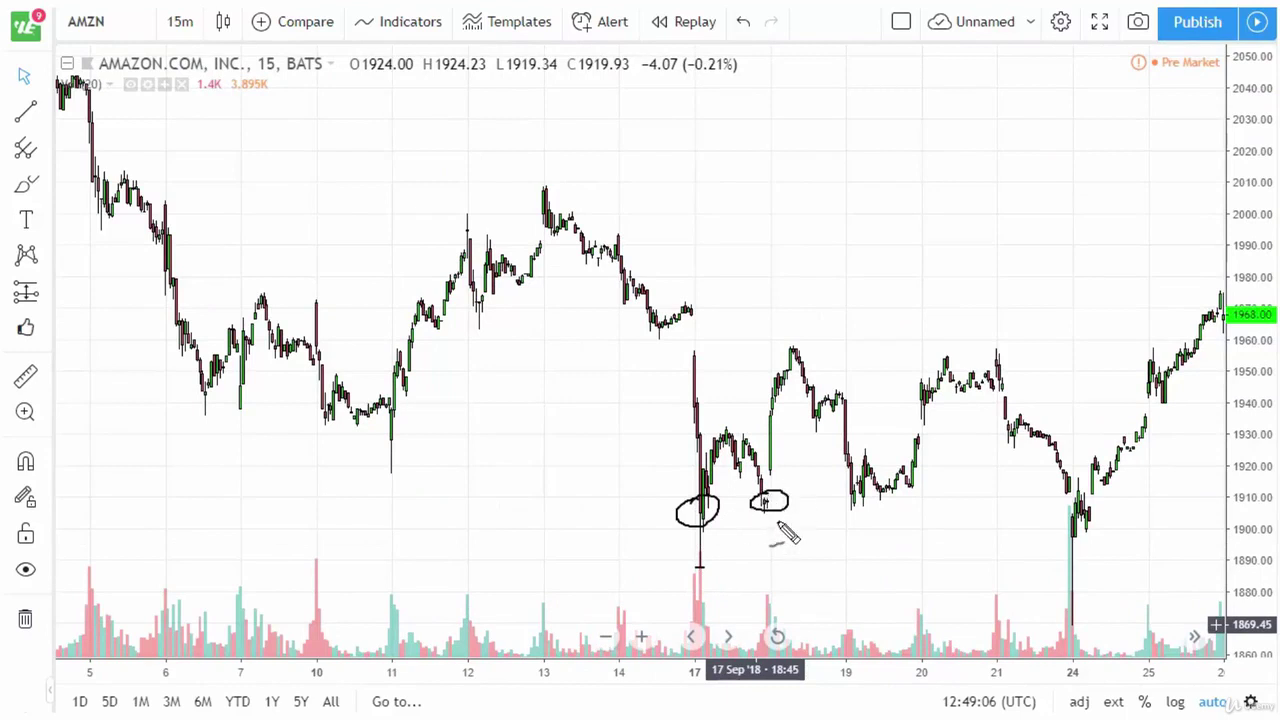
left_click_drag(708, 431, 742, 431)
left_click_drag(661, 343, 776, 341)
left_click_drag(812, 341, 855, 341)
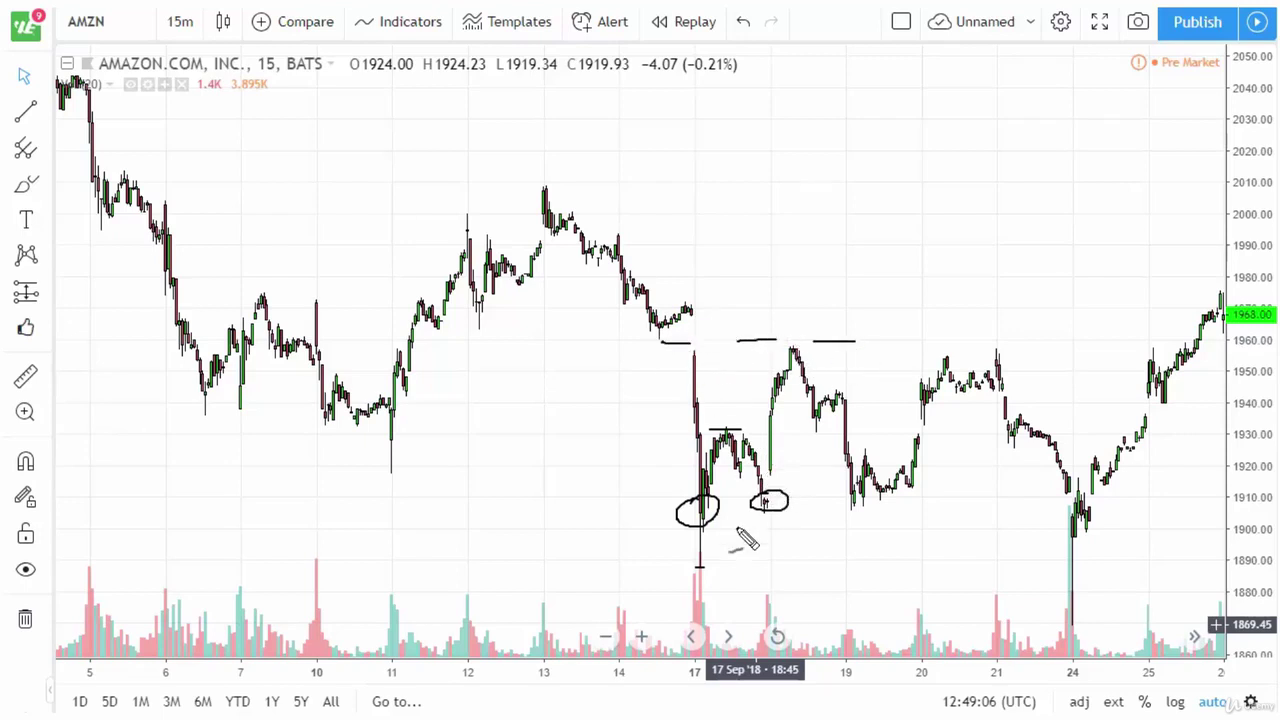
left_click_drag(756, 426, 781, 424)
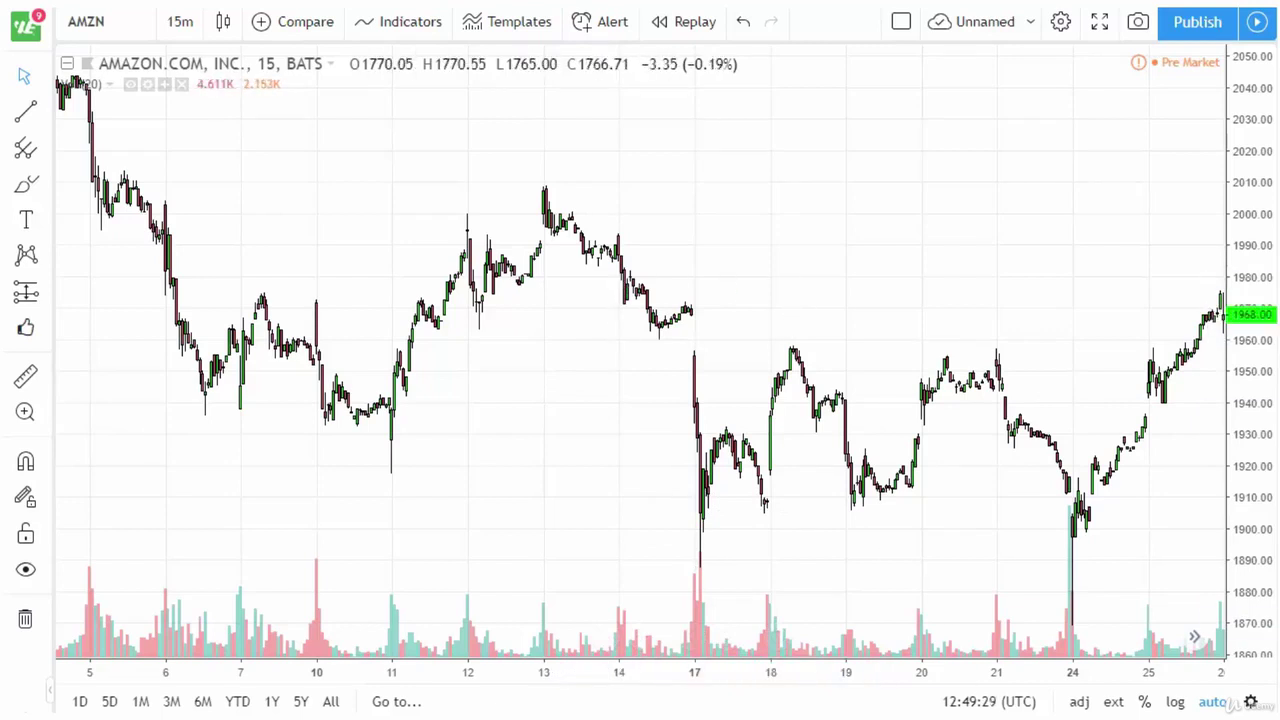
- Sketch example M and W shapes with their peak and trough levels, then remove all drawings
mouse_move(797, 245)
left_mouse_down()
mouse_move(826, 168)
mouse_move(877, 209)
mouse_move(890, 244)
left_mouse_up()
left_click_drag(790, 132, 901, 130)
mouse_move(970, 168)
left_mouse_down()
mouse_move(1001, 186)
mouse_move(1060, 156)
left_mouse_up()
left_click_drag(954, 258, 990, 267)
left_click_drag(1023, 268, 1089, 268)
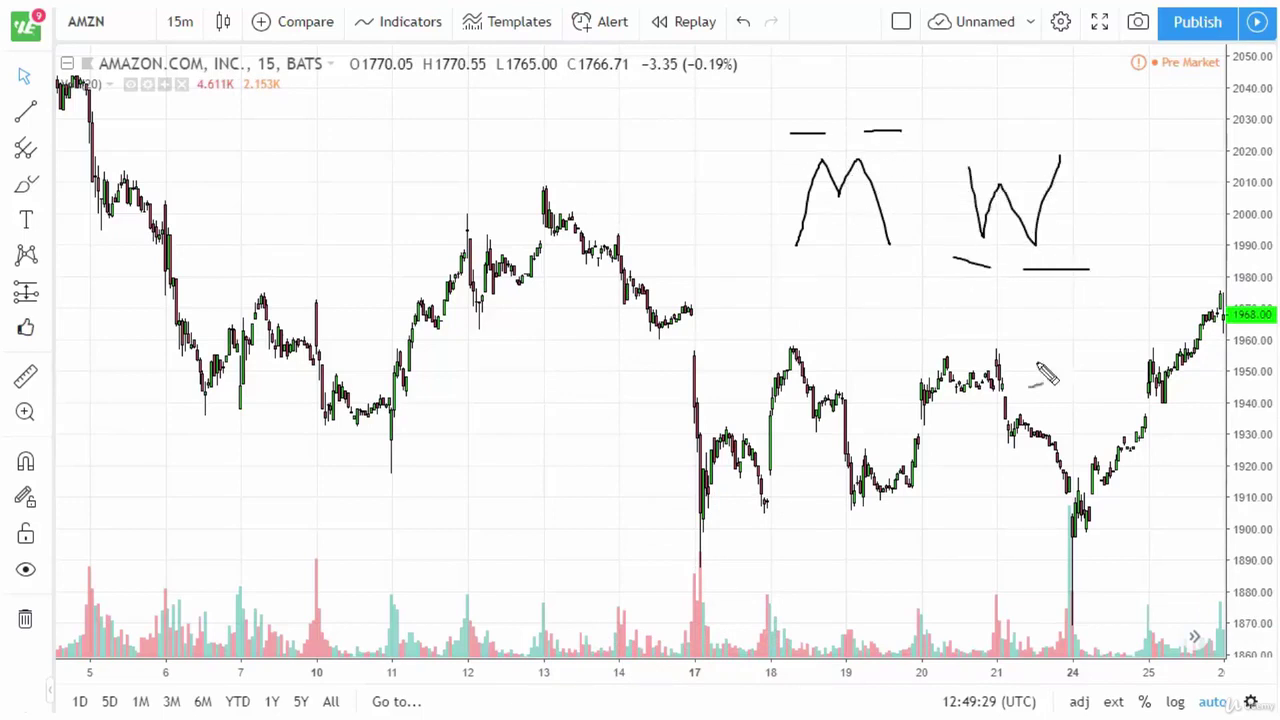
left_click(25, 618)
left_click_drag(352, 486, 660, 400)
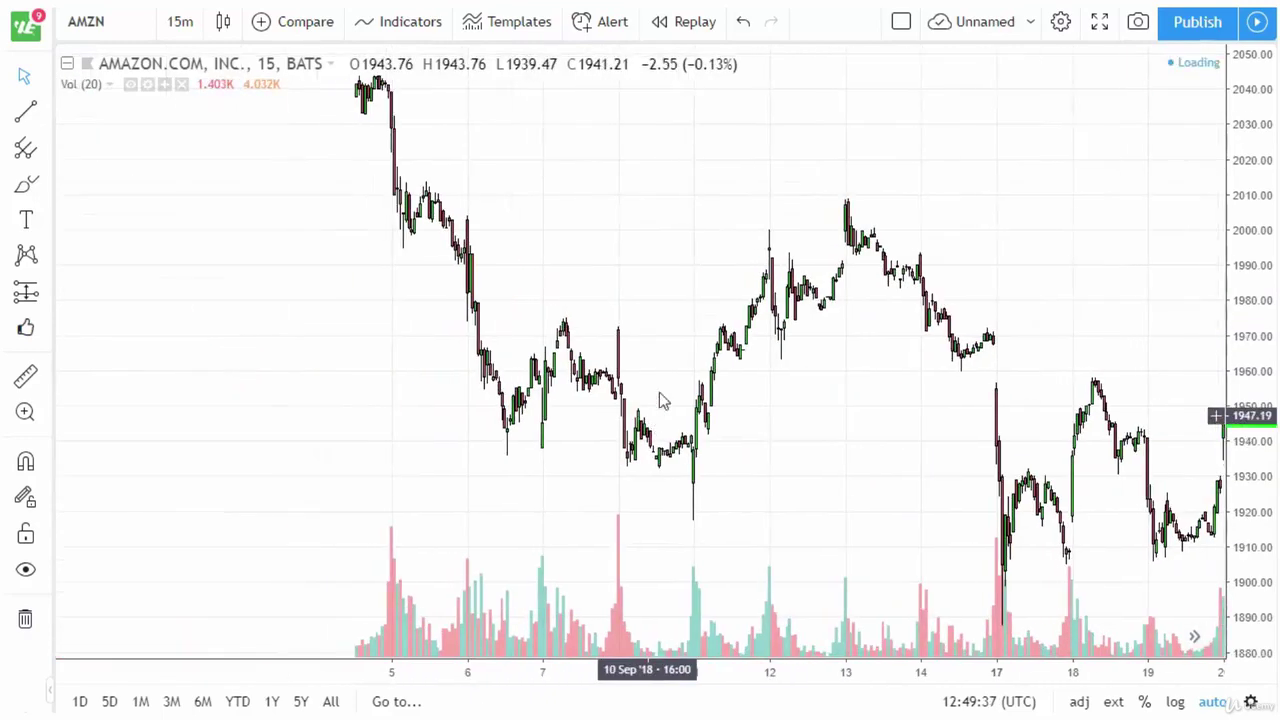
scroll(743, 272, "down", 2)
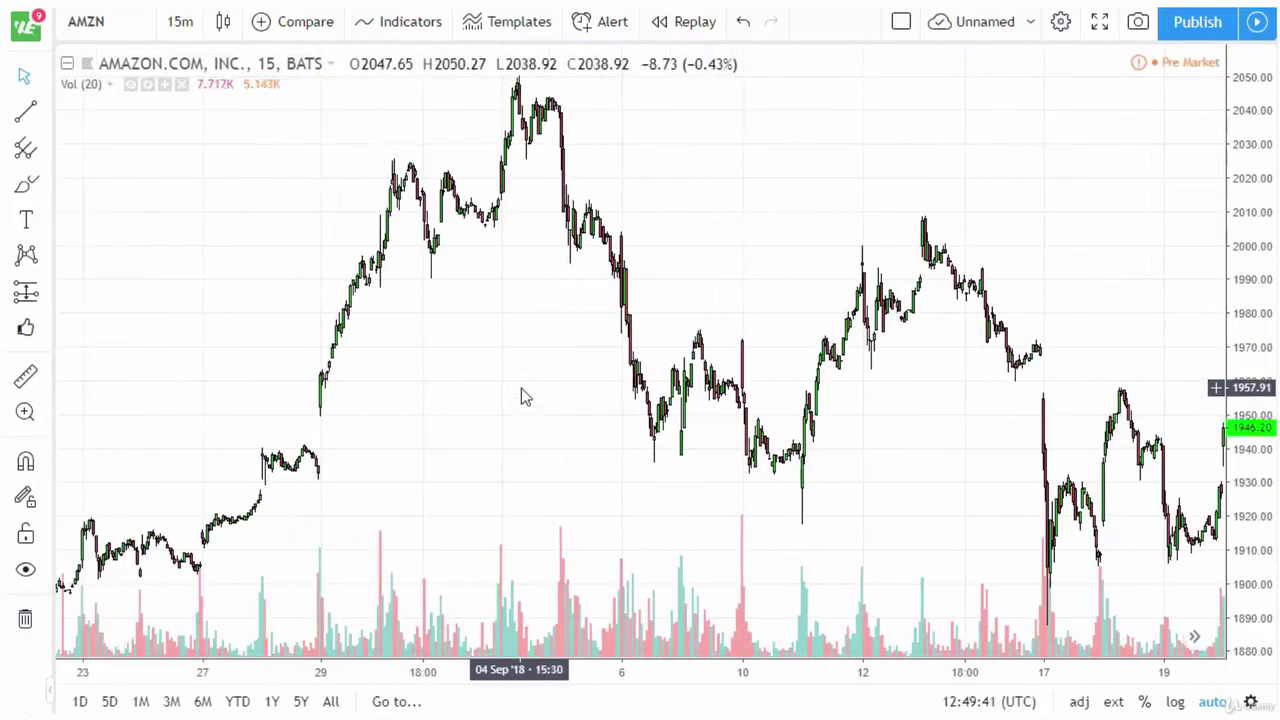
left_click_drag(478, 416, 897, 366)
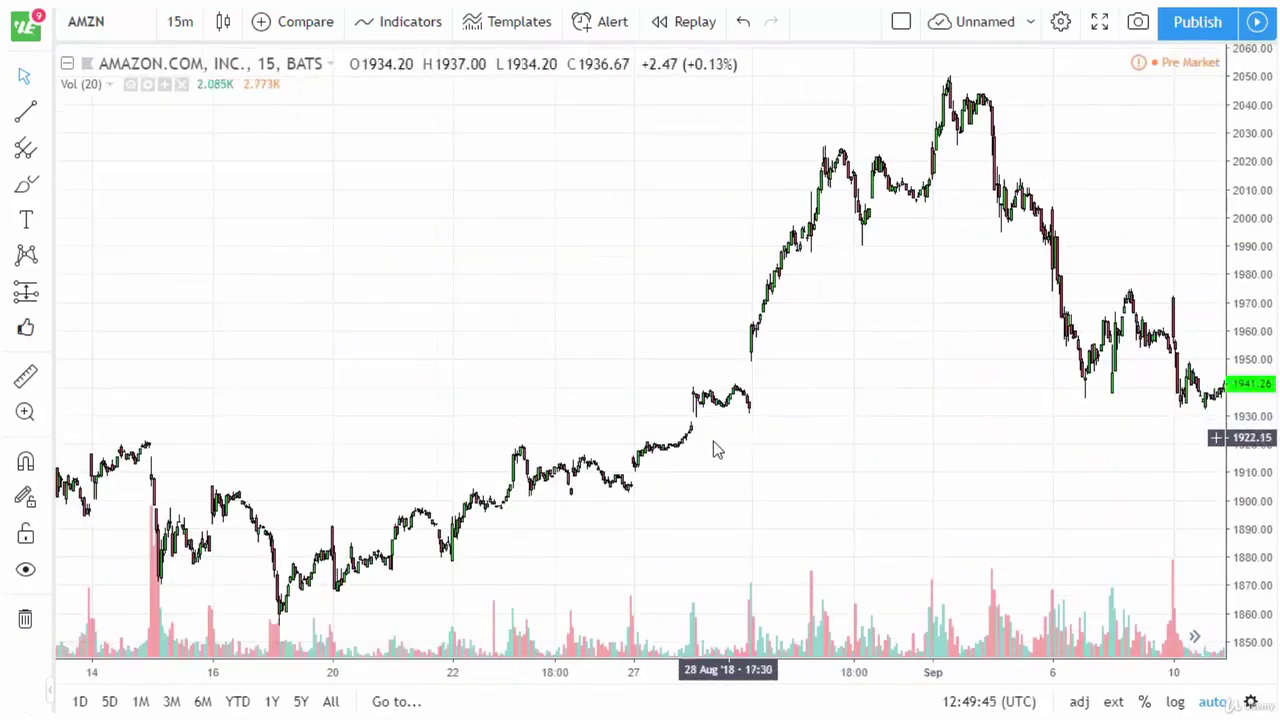
left_click_drag(714, 449, 967, 382)
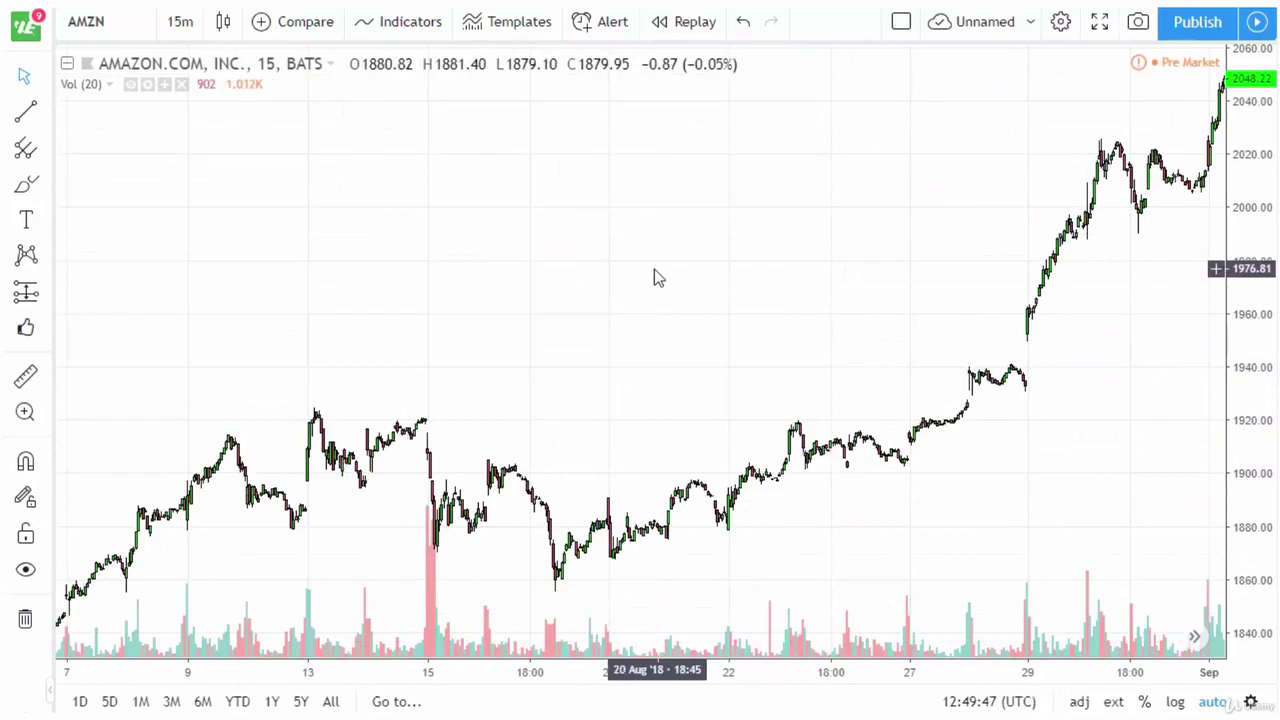
left_click_drag(417, 285, 751, 374)
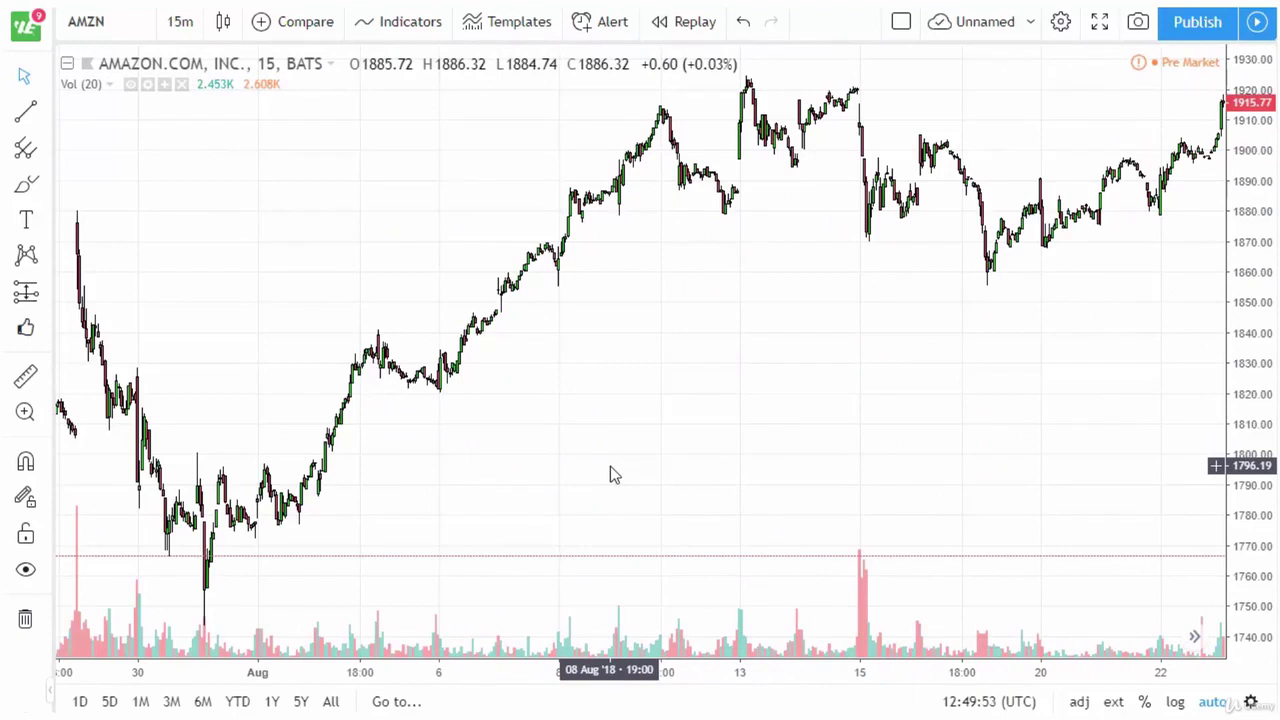
left_click_drag(610, 472, 872, 430)
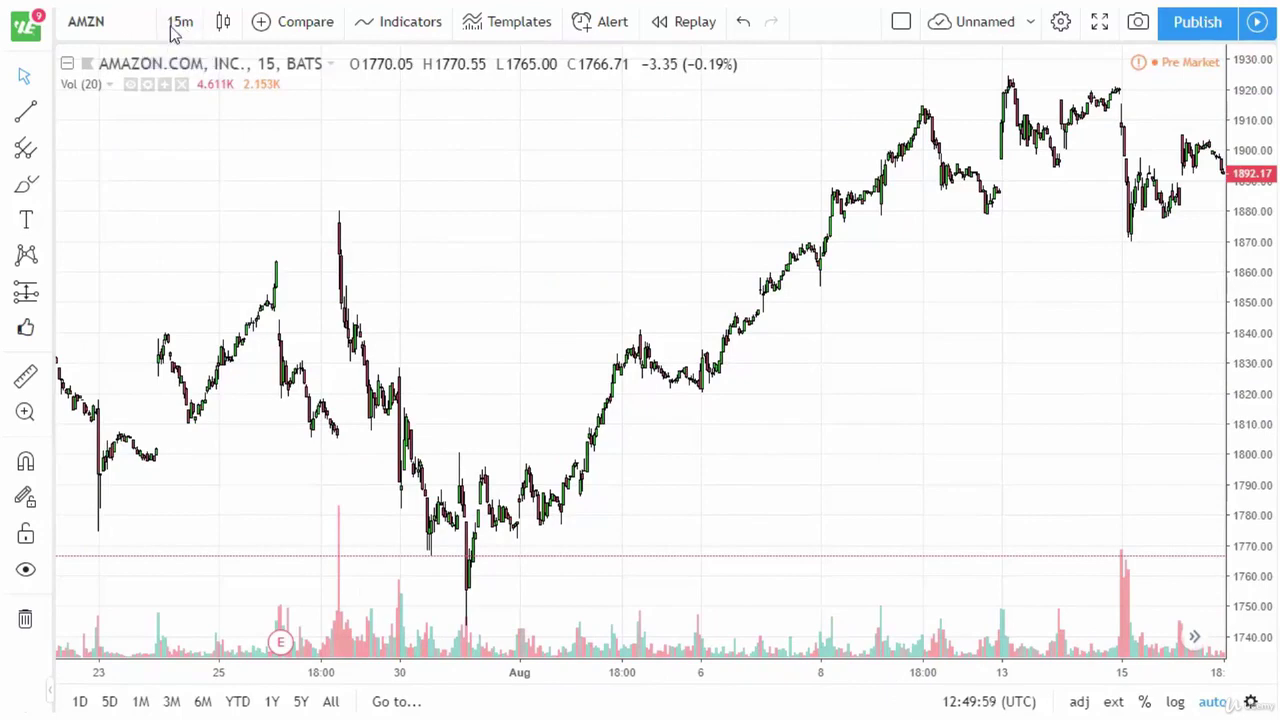
- Change the chart symbol to C, loading Citigroup on the 15-minute timeframe
left_click(135, 22)
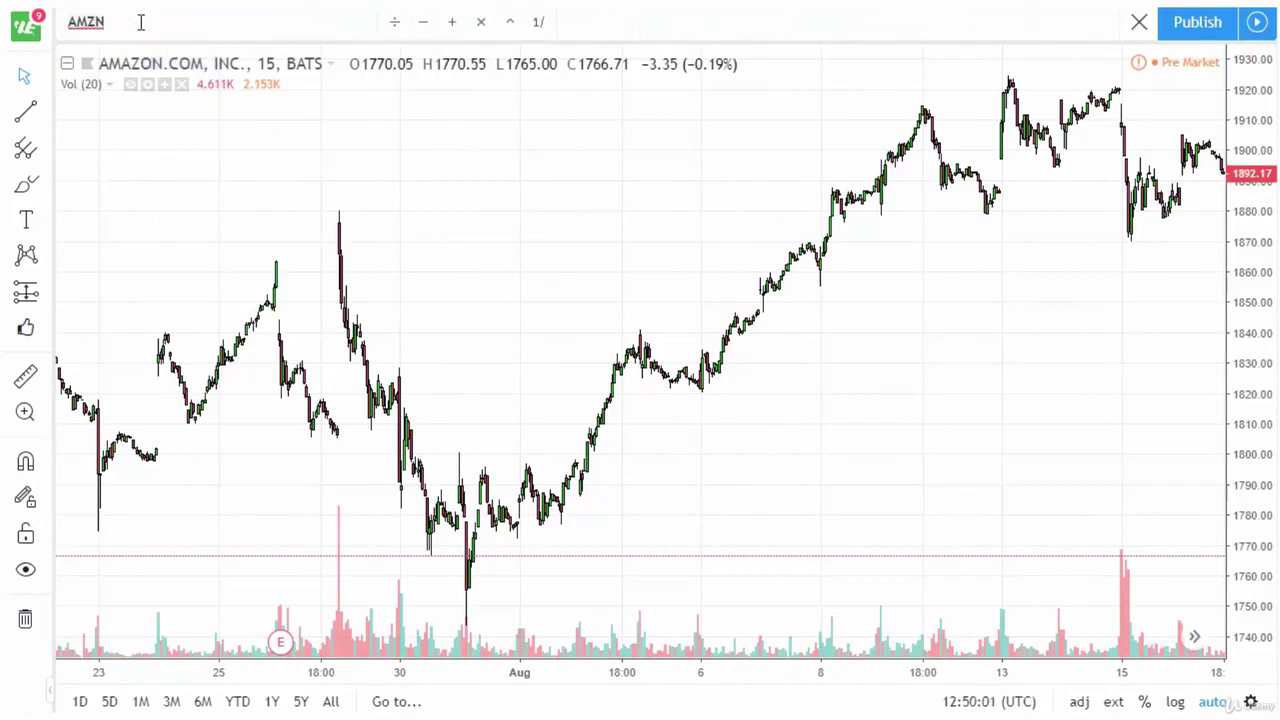
type("C")
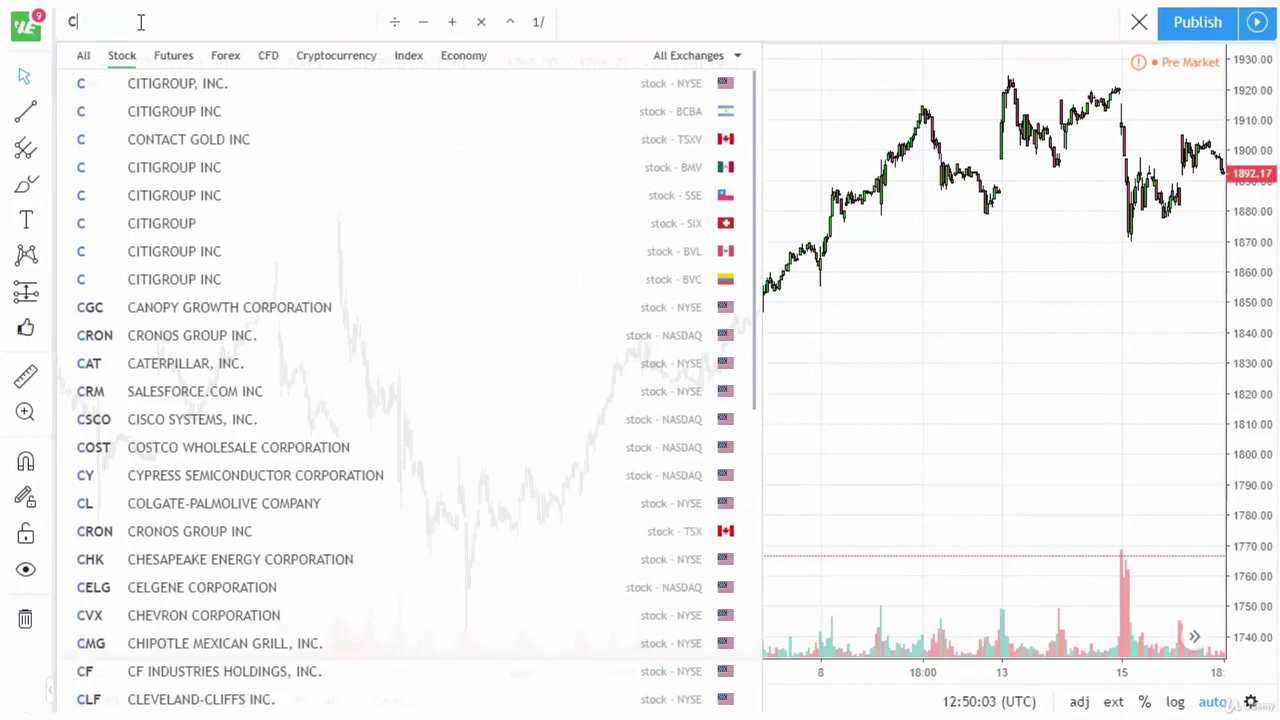
key("Return")
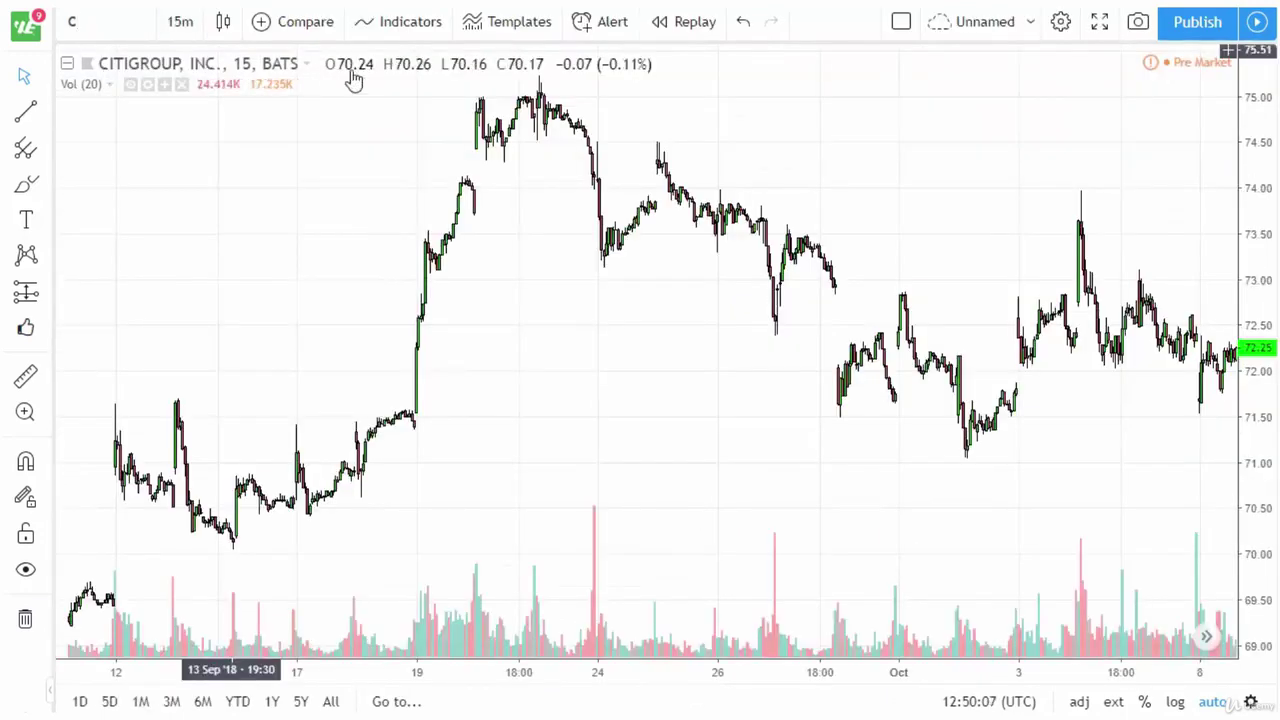
- Pan the Citigroup chart until 13 August to early September 2018 is in view
left_click_drag(597, 466, 410, 408)
left_click_drag(700, 428, 349, 451)
left_click_drag(735, 382, 585, 440)
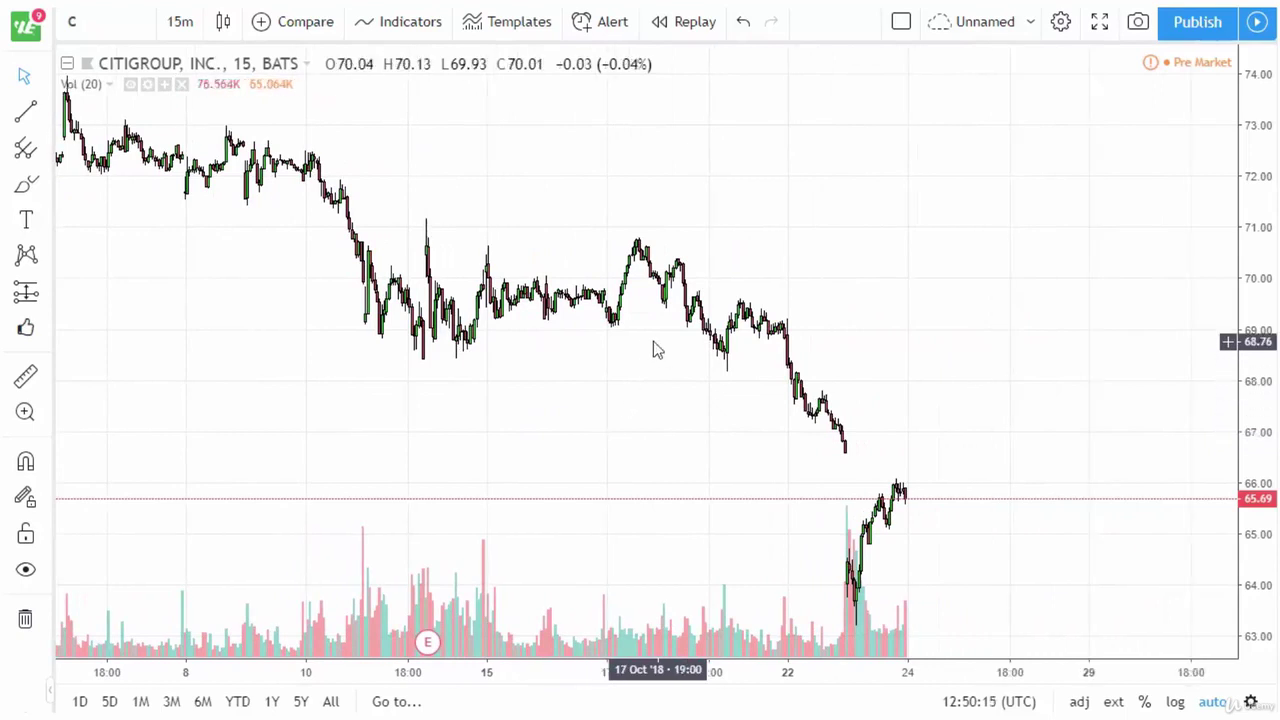
left_click_drag(594, 363, 906, 394)
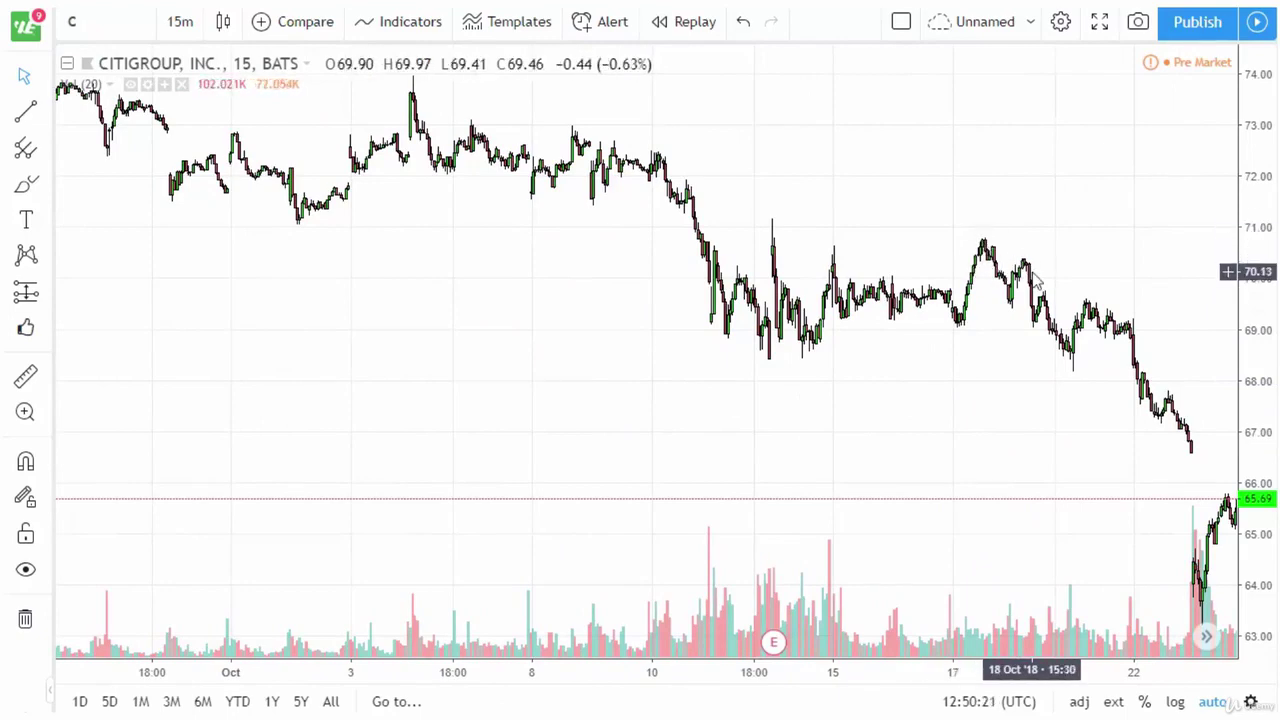
left_click_drag(531, 346, 775, 330)
left_click_drag(590, 442, 843, 440)
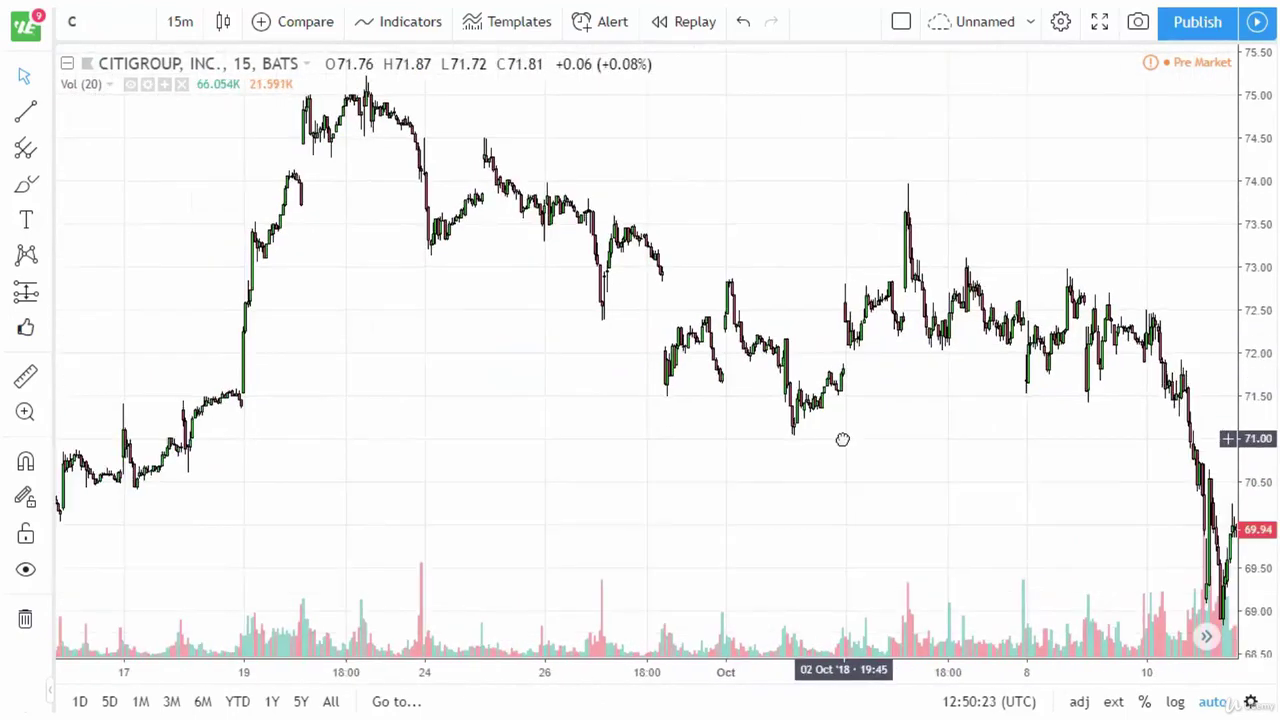
left_click_drag(500, 403, 819, 417)
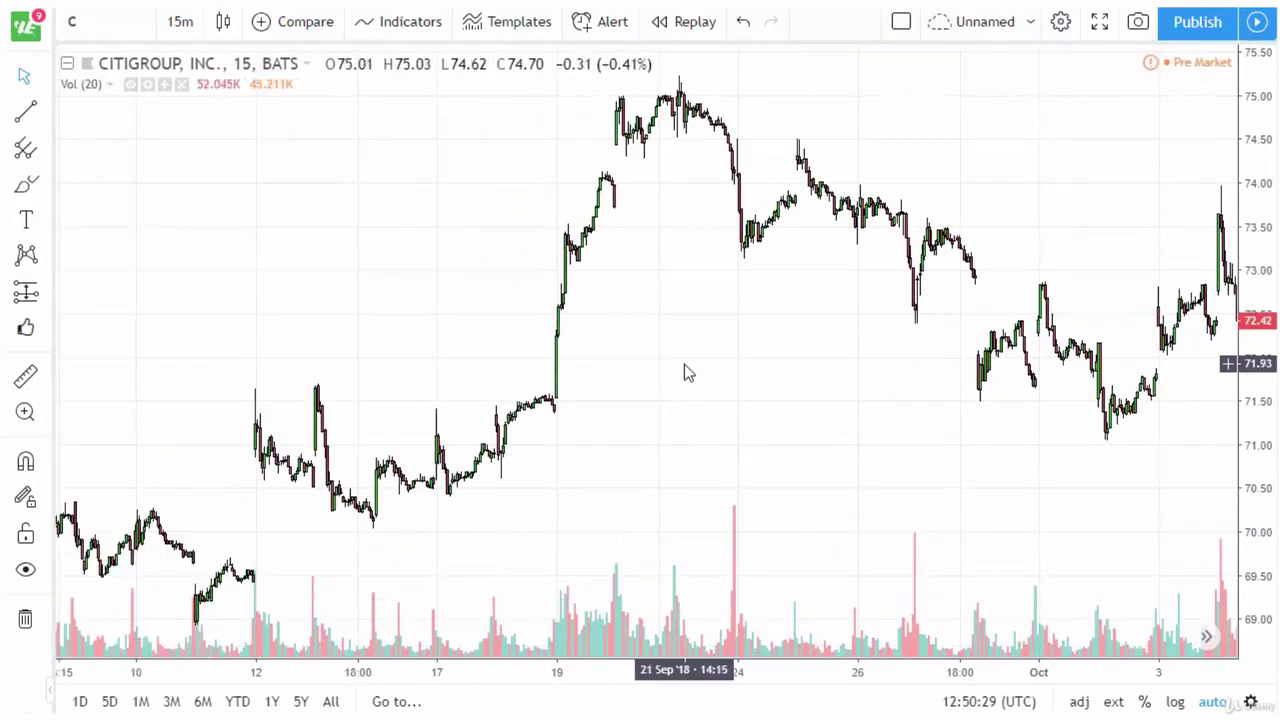
left_click_drag(637, 345, 908, 345)
left_click_drag(481, 335, 880, 257)
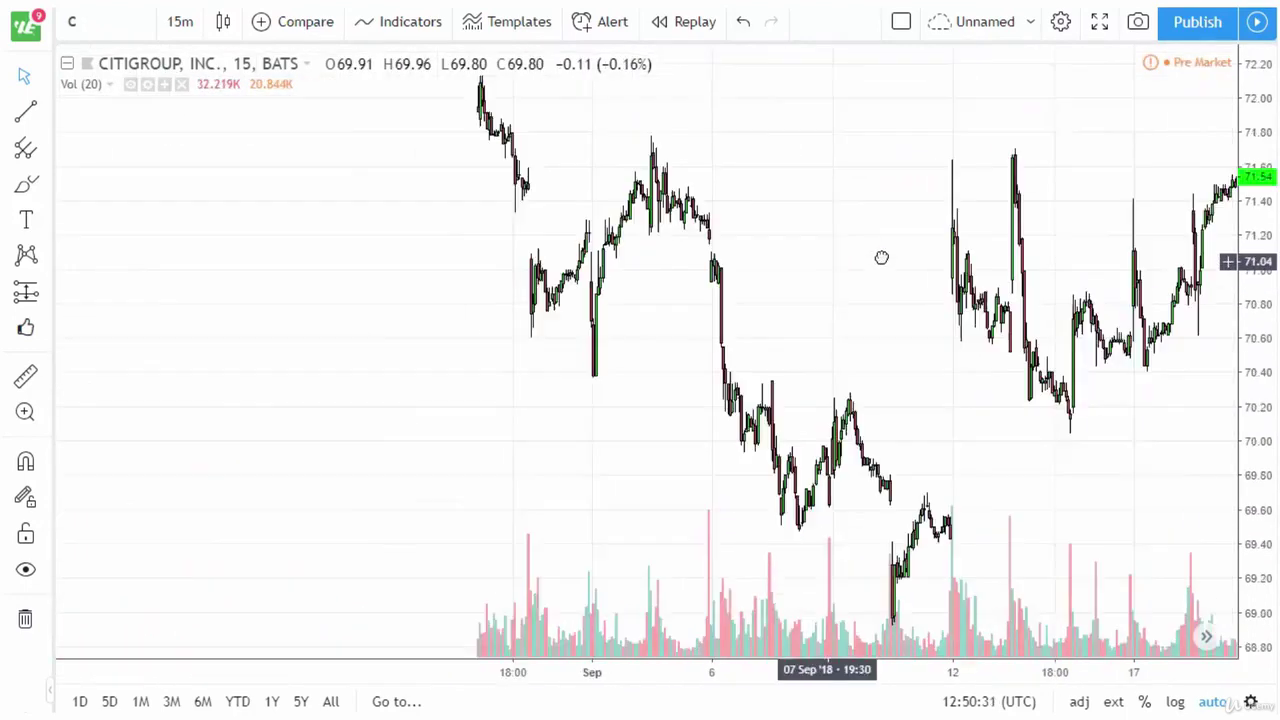
left_click_drag(500, 348, 866, 414)
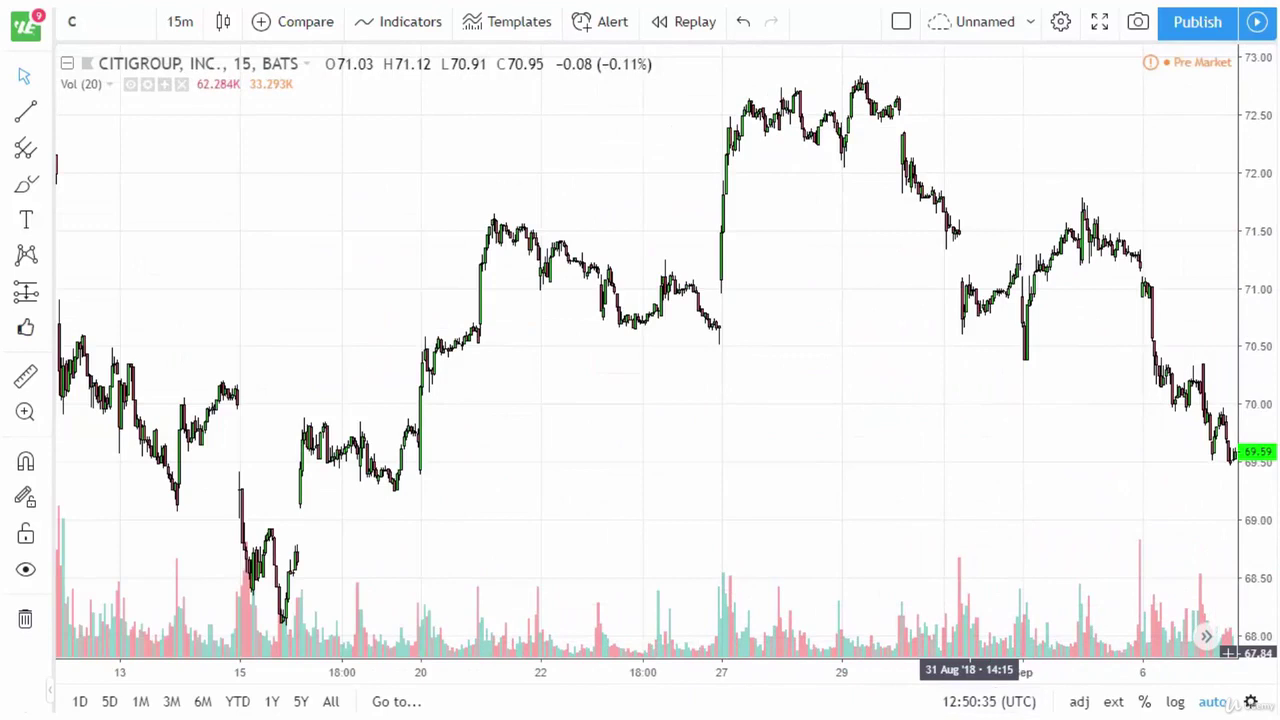
- Circle the twin late-August peaks and mark the trough level and levels along the following drop
mouse_move(808, 72)
left_mouse_down()
mouse_move(778, 112)
mouse_move(800, 68)
mouse_move(870, 112)
mouse_move(872, 72)
left_mouse_up()
left_click_drag(814, 152, 932, 155)
left_click_drag(944, 240, 965, 240)
left_click_drag(946, 288, 976, 288)
left_click_drag(718, 291, 750, 290)
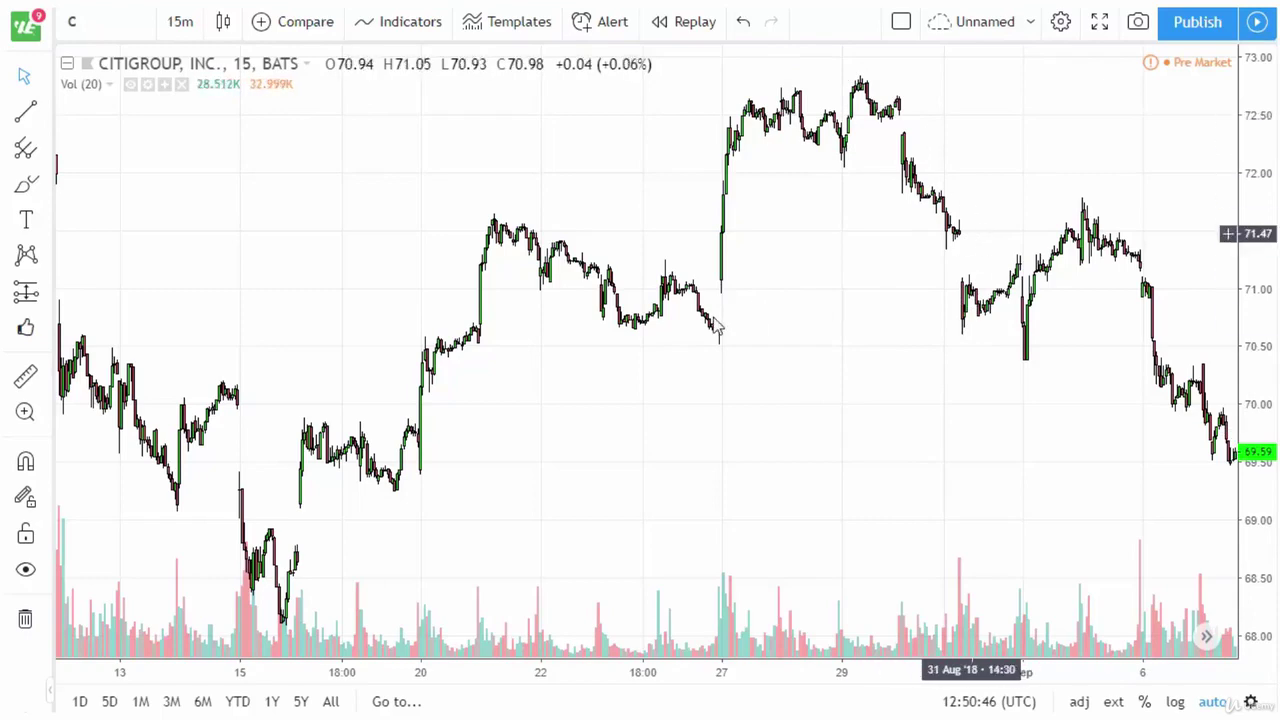
- Pan back to show mid-July through mid-August 2018
left_click_drag(652, 351, 900, 351)
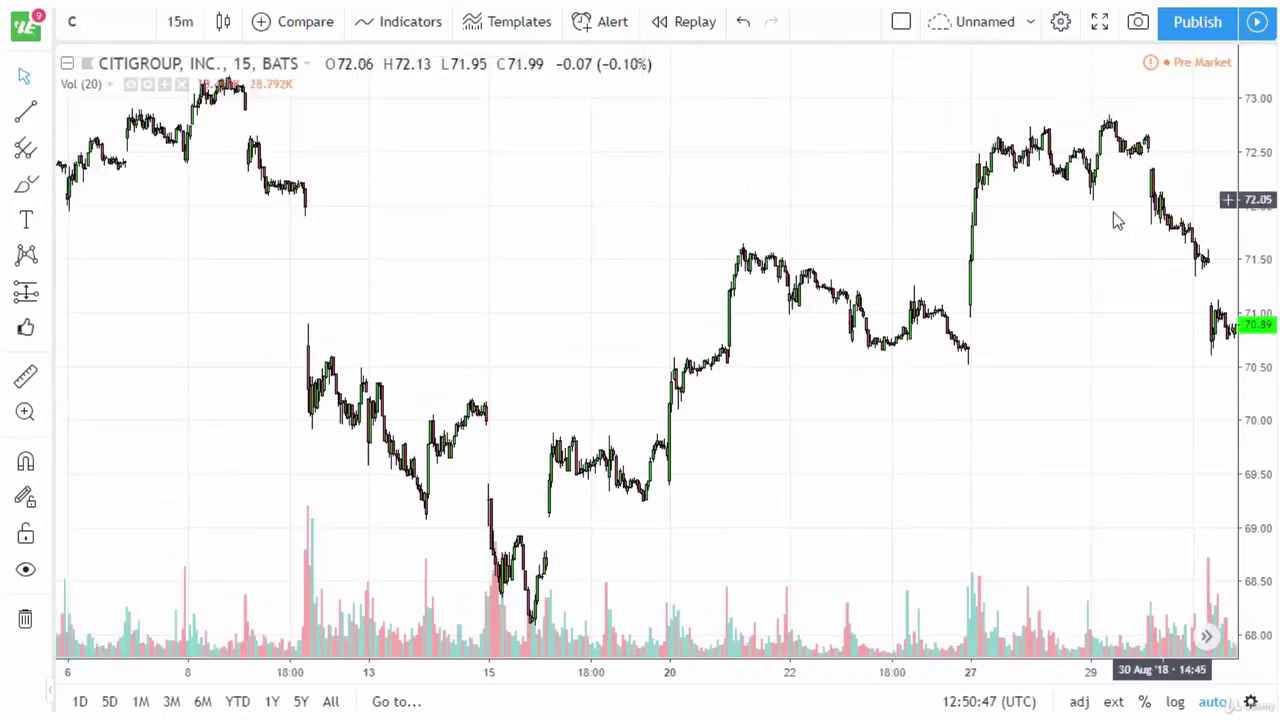
left_click_drag(500, 294, 937, 231)
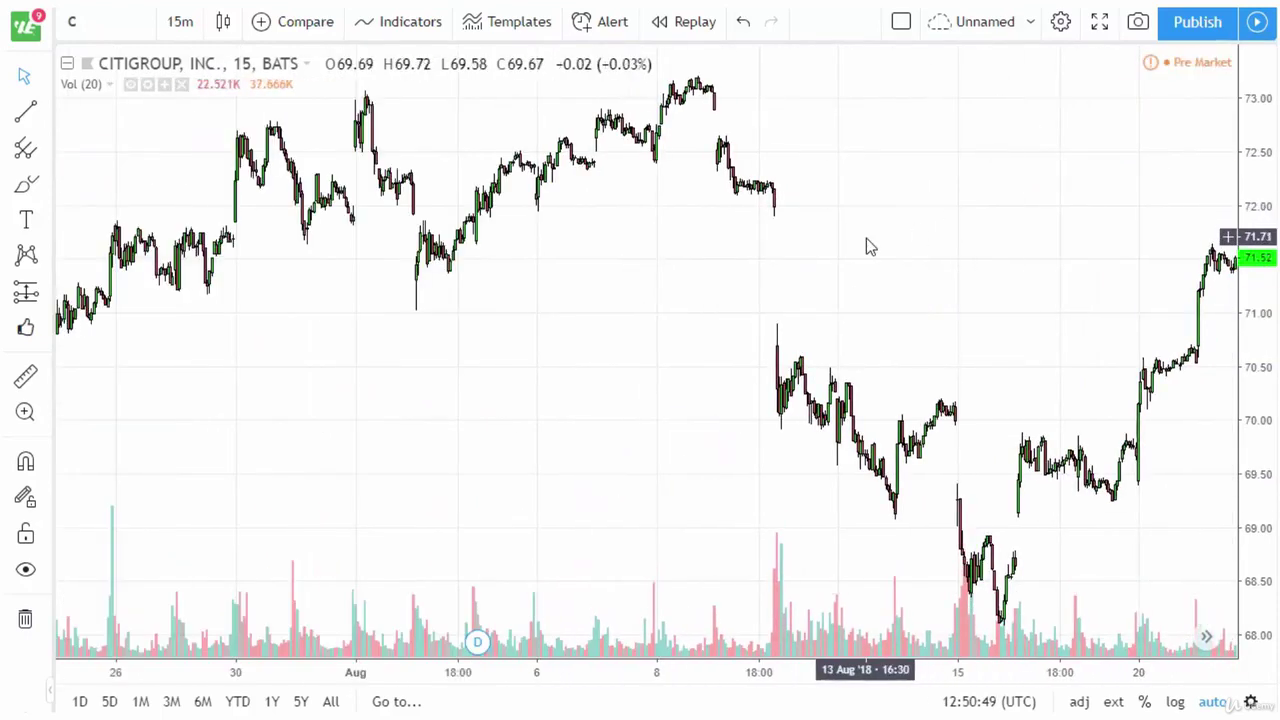
left_click_drag(491, 320, 754, 271)
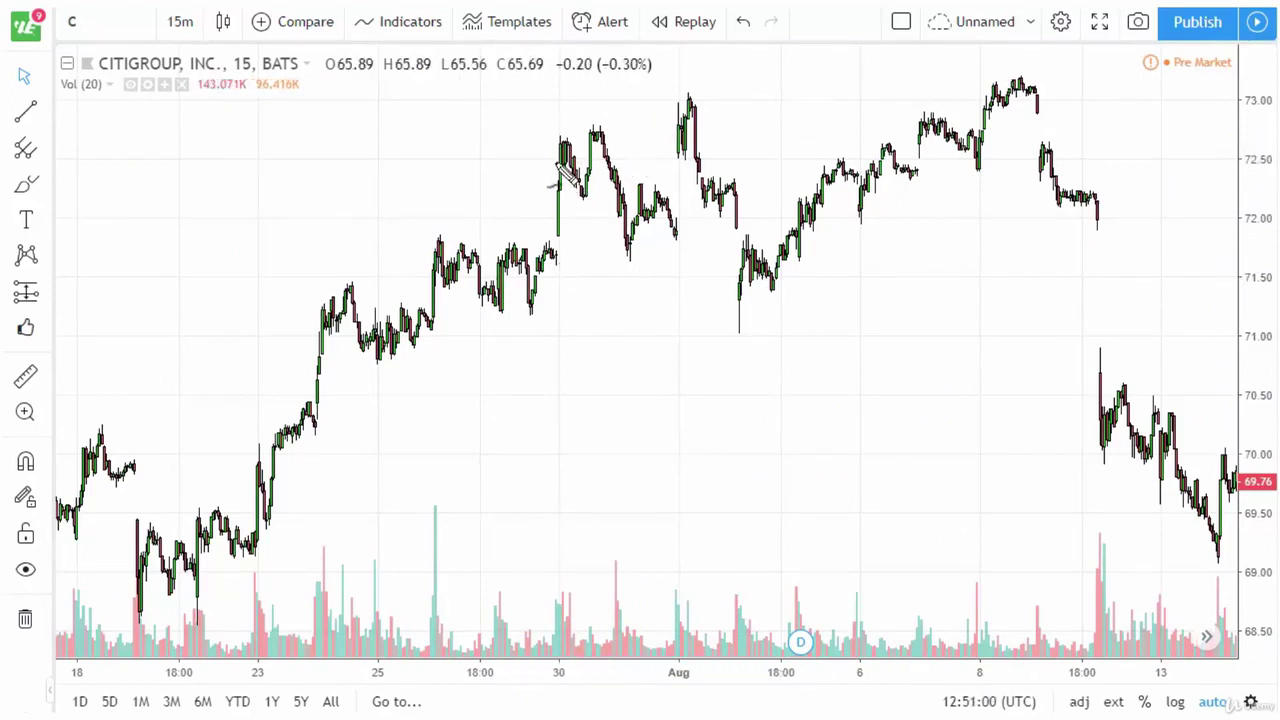
- Draw lines at the top and bottom of the late-July range and a breakout target above
left_click_drag(438, 241, 560, 243)
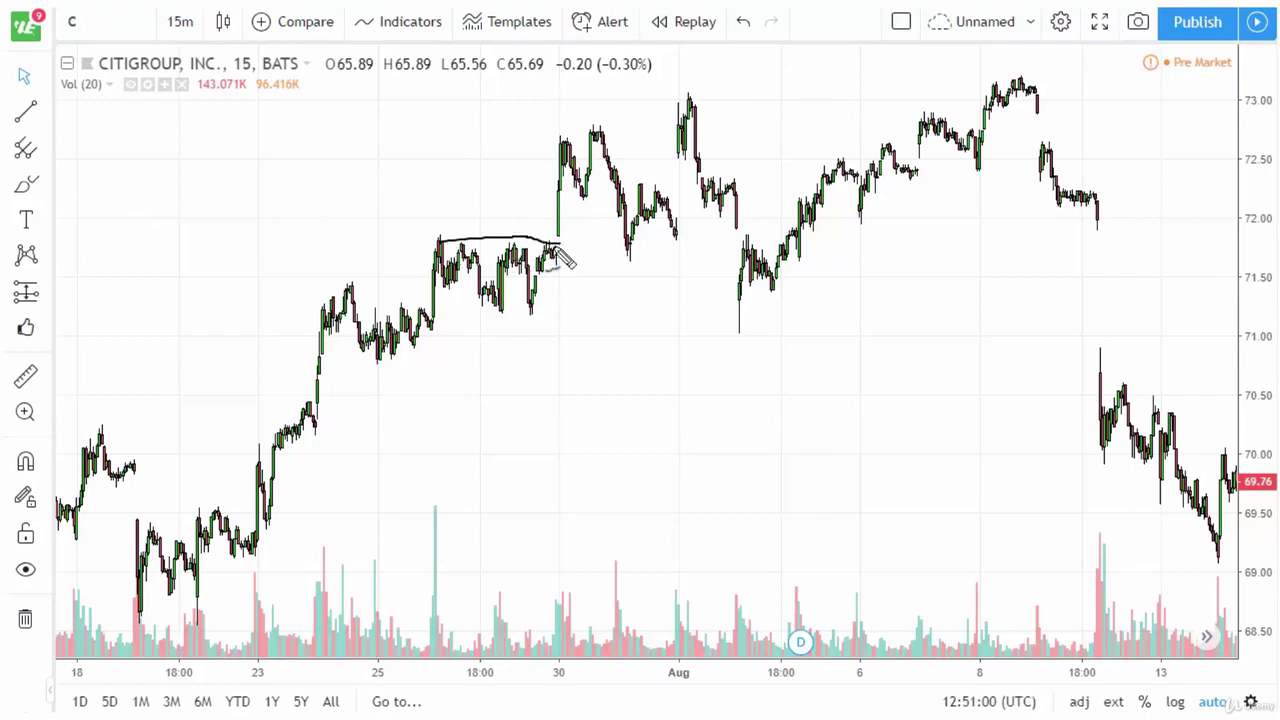
left_click_drag(443, 314, 588, 316)
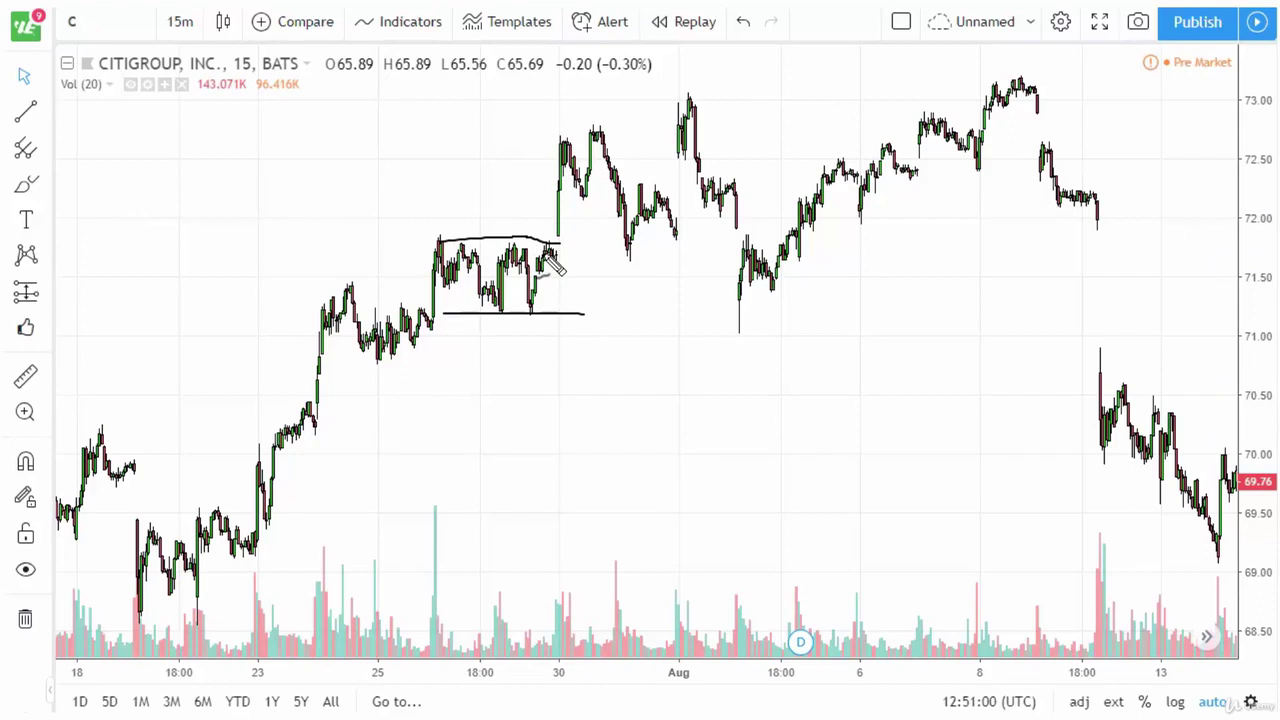
left_click_drag(448, 158, 568, 170)
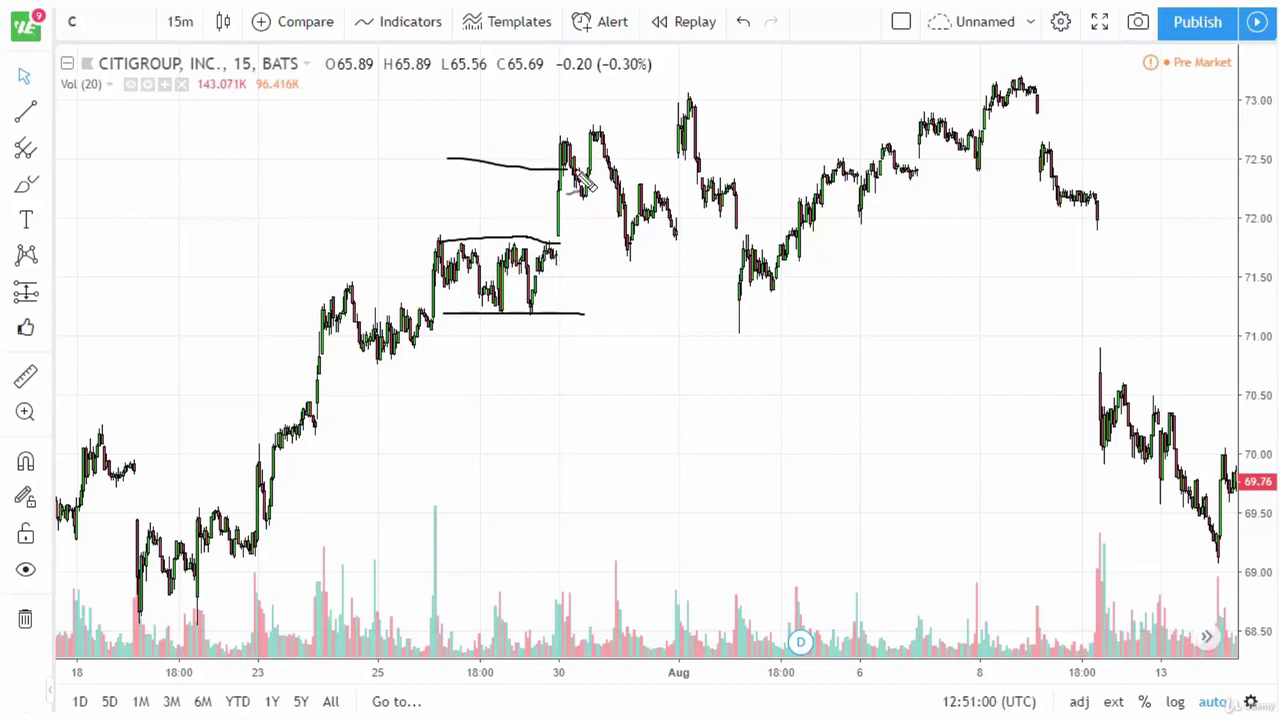
- Sketch a box with an upward arrow, labelled 10, illustrating equal moves
mouse_move(725, 440)
left_mouse_down()
mouse_move(778, 492)
mouse_move(843, 493)
mouse_move(843, 457)
mouse_move(778, 437)
mouse_move(698, 437)
left_mouse_up()
mouse_move(872, 448)
left_mouse_down()
mouse_move(875, 466)
mouse_move(890, 444)
left_mouse_up()
mouse_move(863, 381)
left_mouse_down()
mouse_move(865, 411)
mouse_move(878, 398)
left_mouse_up()
left_click_drag(800, 424, 812, 392)
left_click_drag(703, 487, 714, 482)
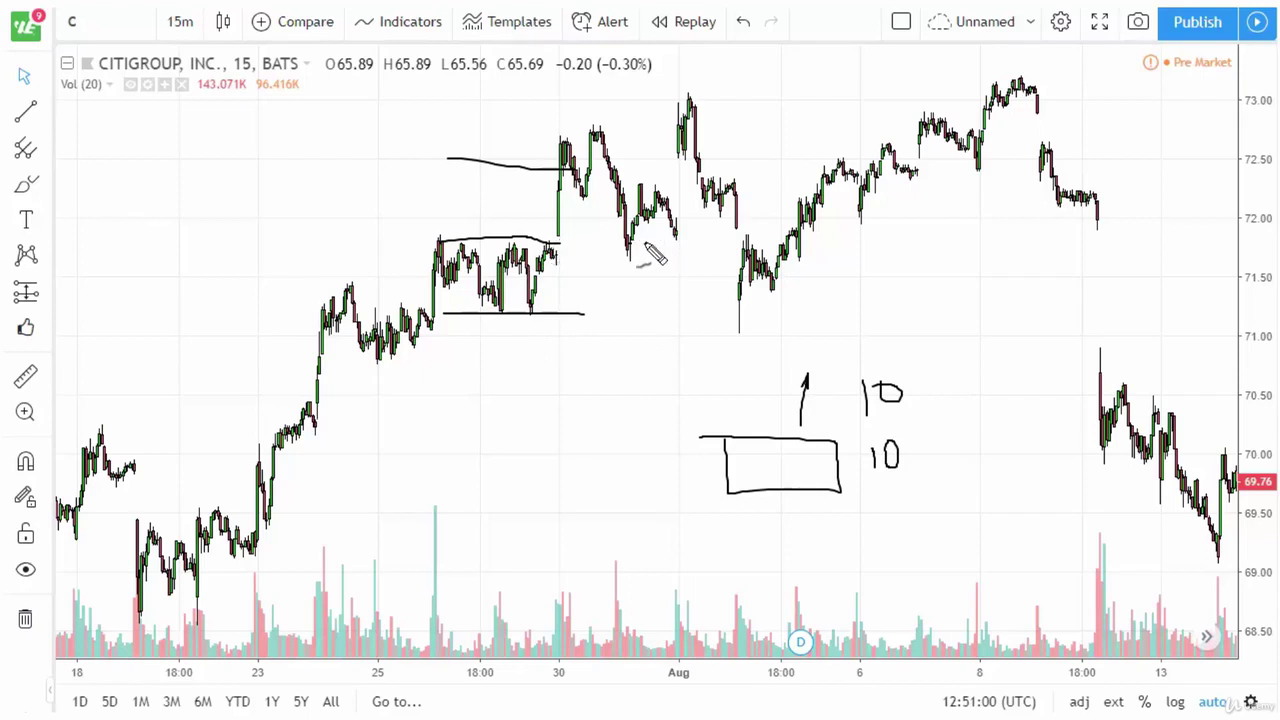
- Dash a line below the range bottom and circle the top candles after the breakout
left_click_drag(476, 325, 487, 325)
left_click_drag(495, 325, 506, 324)
left_click_drag(520, 323, 531, 322)
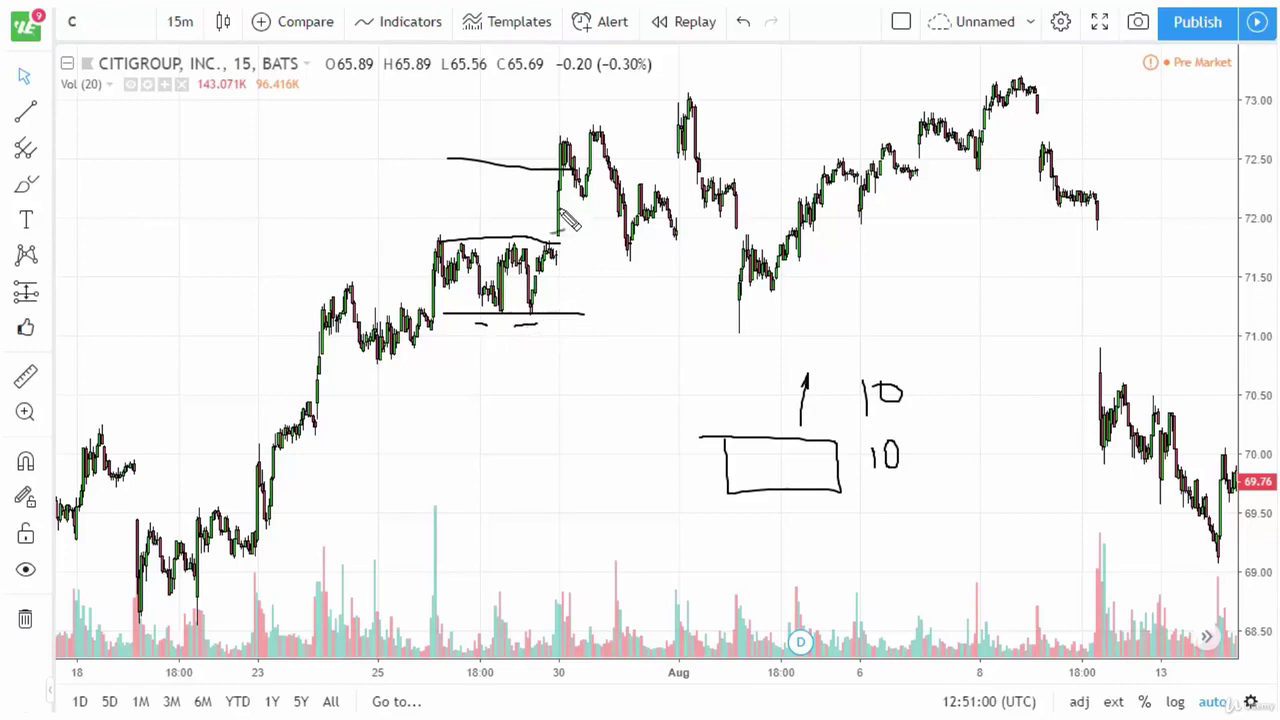
left_click_drag(561, 264, 571, 259)
mouse_move(600, 140)
left_mouse_down()
mouse_move(540, 148)
mouse_move(600, 128)
mouse_move(532, 137)
left_mouse_up()
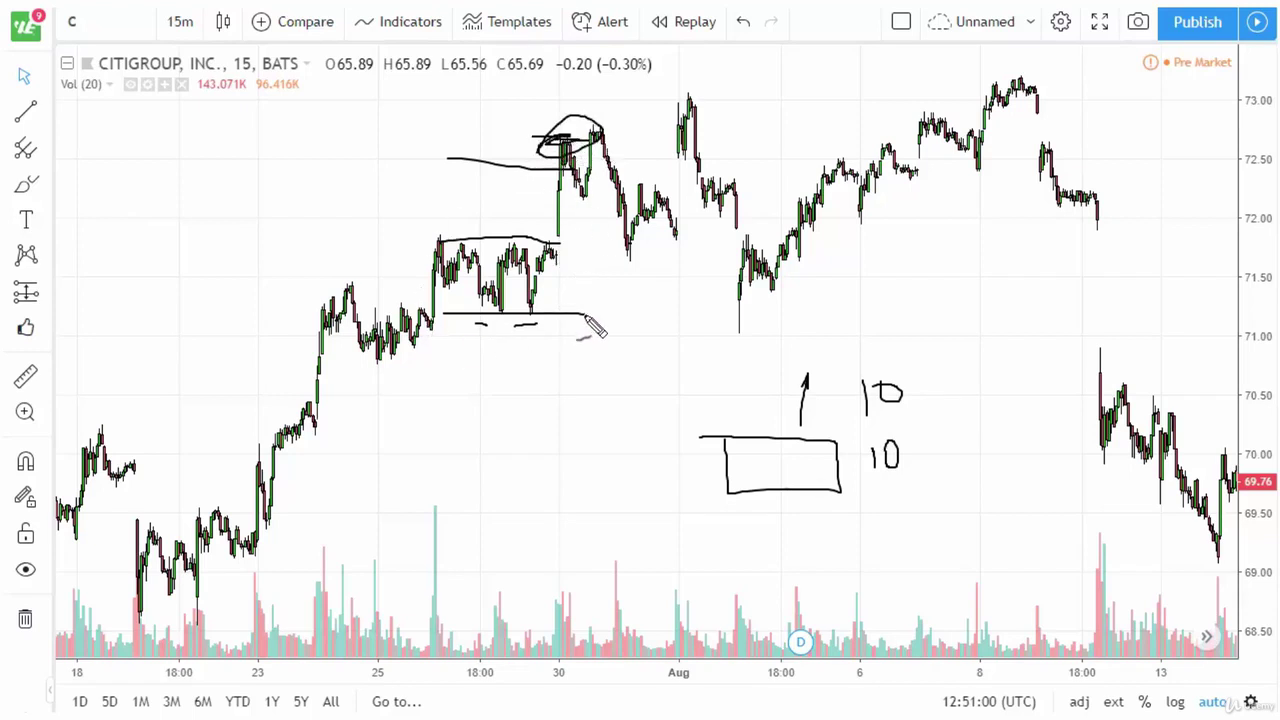